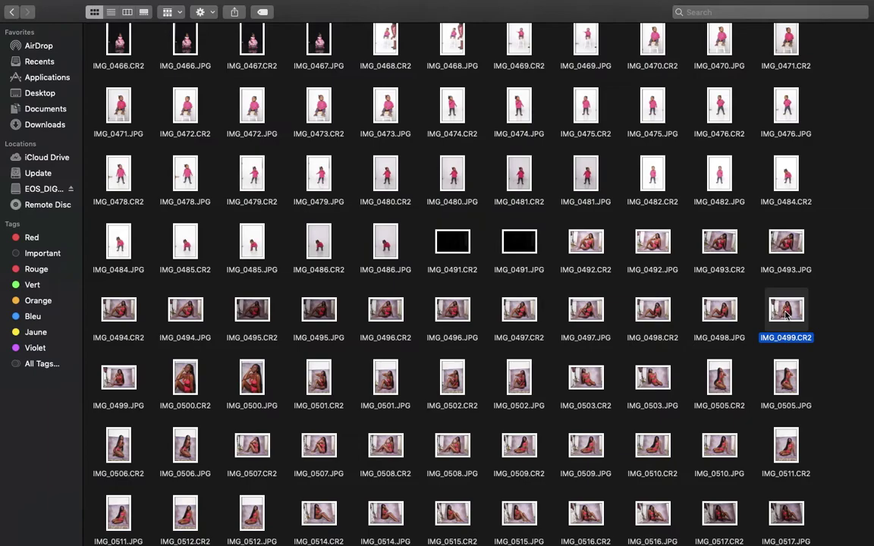
# Step: Preview IMG_0499.CR2 in Quick Look and open it with Adobe Photoshop 2021
pyautogui.press('space')
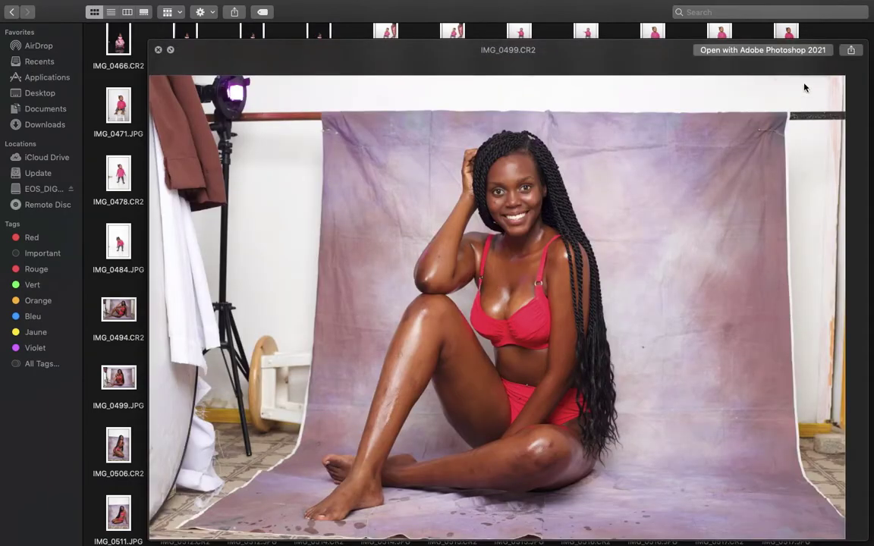
pyautogui.click(737, 49)
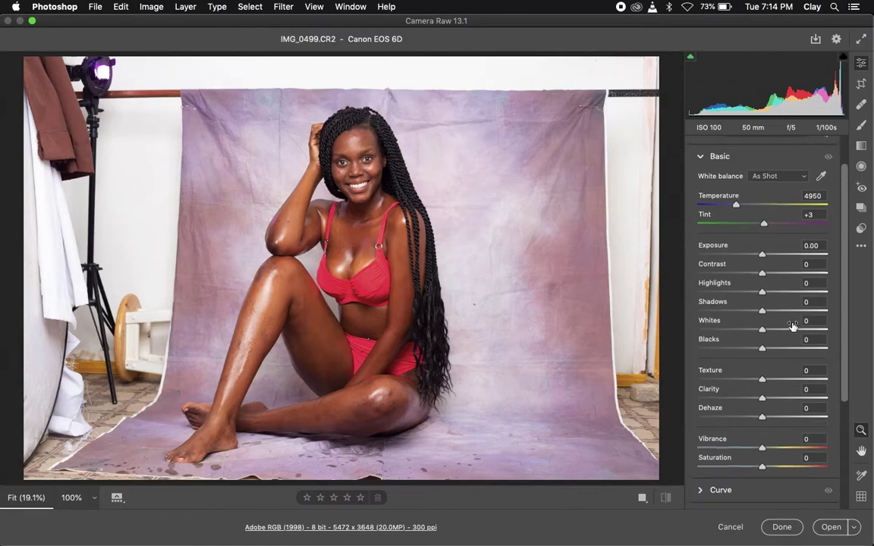
# Step: Set Temperature 4500, Exposure -0.30, Contrast +8, Highlights -65, Shadows +32 and Whites +25
pyautogui.click(725, 331)
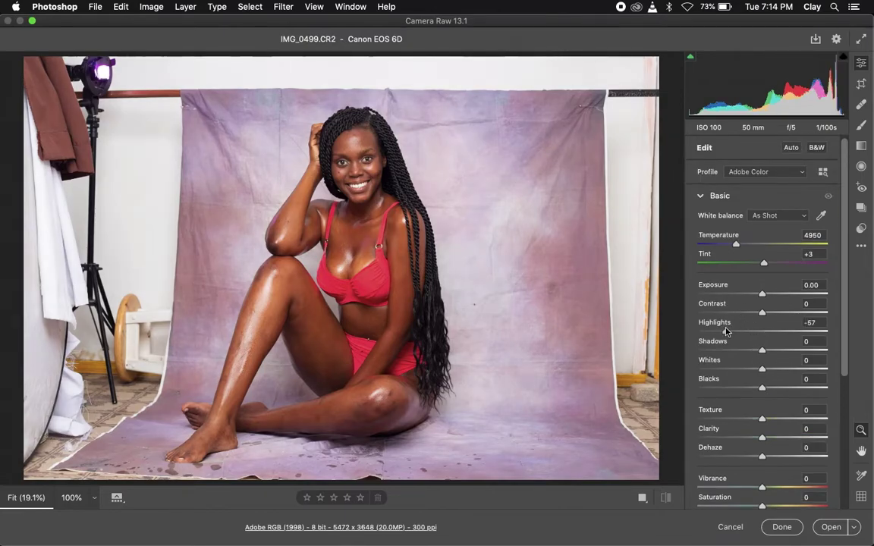
pyautogui.click(751, 387)
pyautogui.click(772, 350)
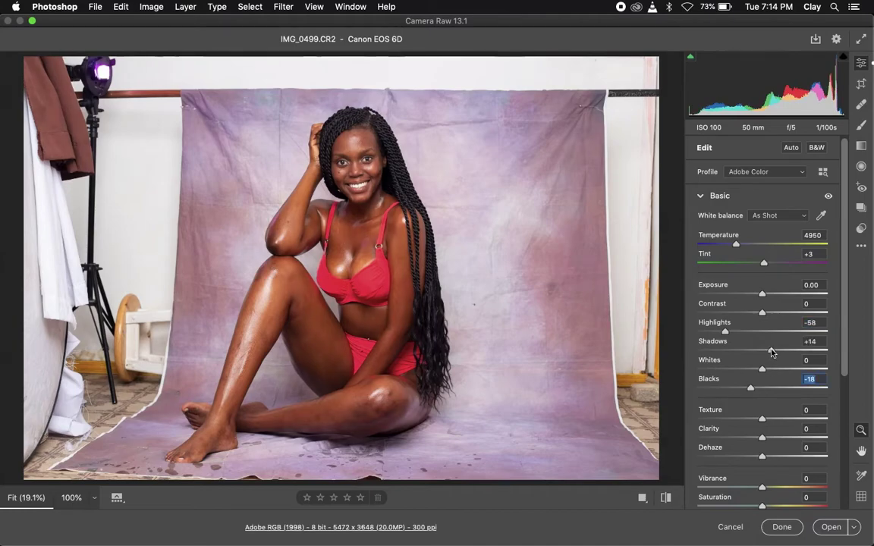
pyautogui.moveTo(771, 350); pyautogui.dragTo(777, 351)
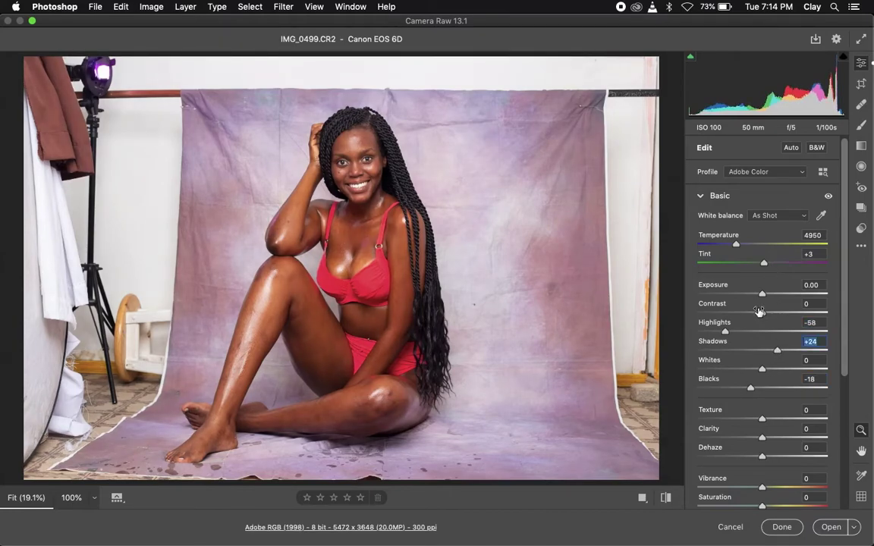
pyautogui.moveTo(735, 247); pyautogui.dragTo(729, 247)
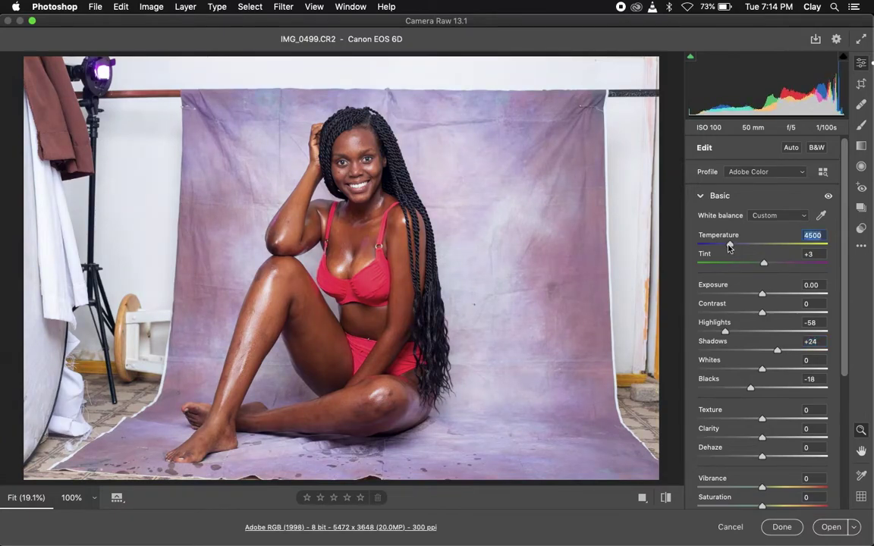
pyautogui.moveTo(764, 298); pyautogui.dragTo(757, 300)
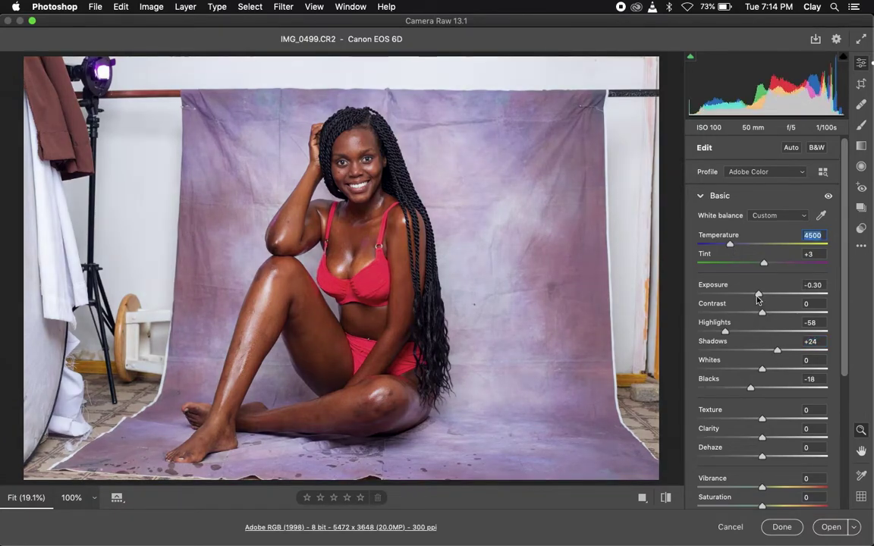
pyautogui.moveTo(740, 388); pyautogui.dragTo(762, 384)
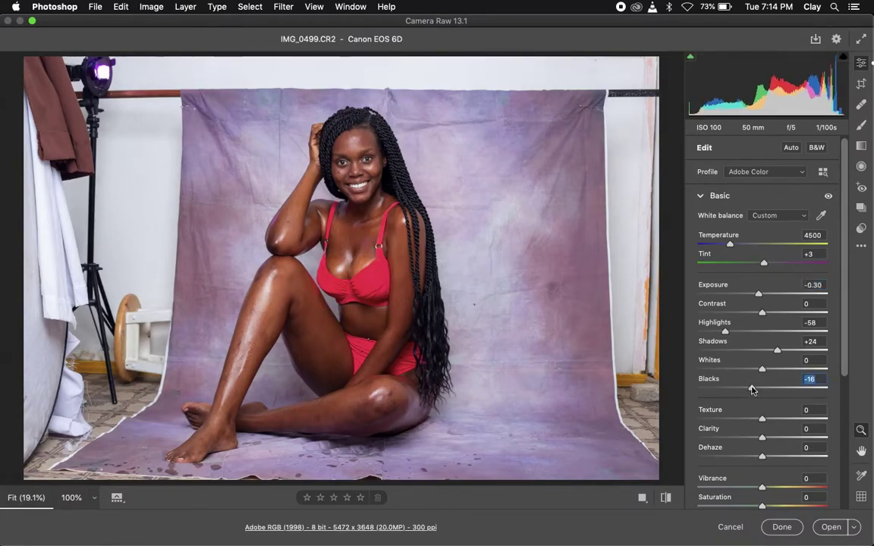
pyautogui.moveTo(769, 371); pyautogui.dragTo(779, 372)
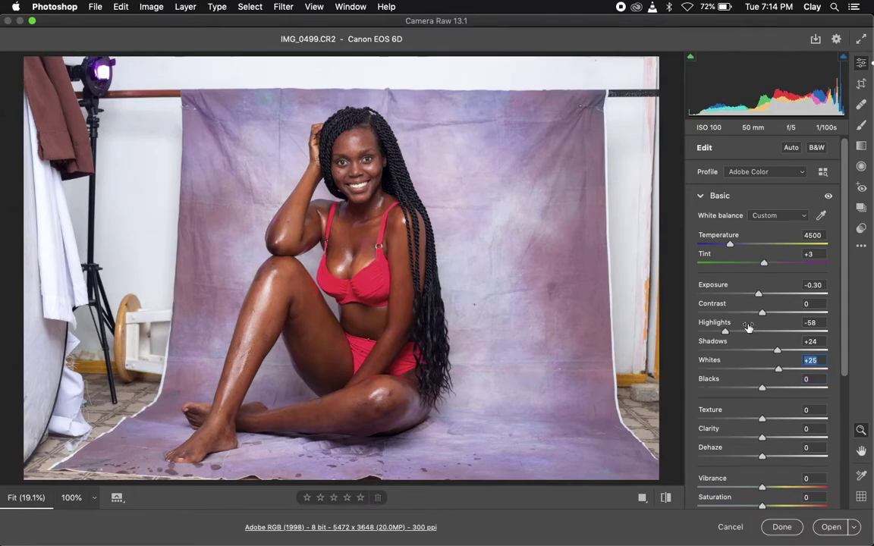
pyautogui.moveTo(725, 332); pyautogui.dragTo(654, 300)
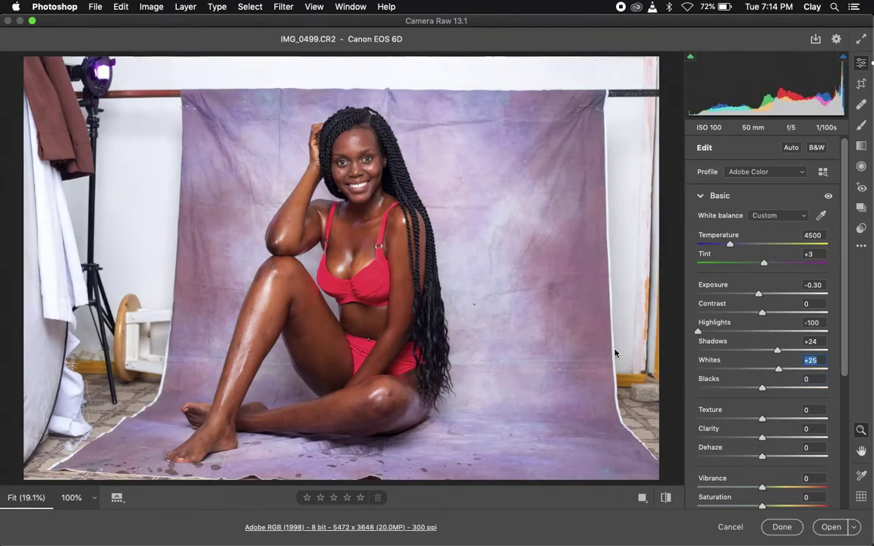
pyautogui.moveTo(716, 335)
pyautogui.mouseDown()
pyautogui.moveTo(774, 321)
pyautogui.moveTo(768, 315)
pyautogui.mouseUp()
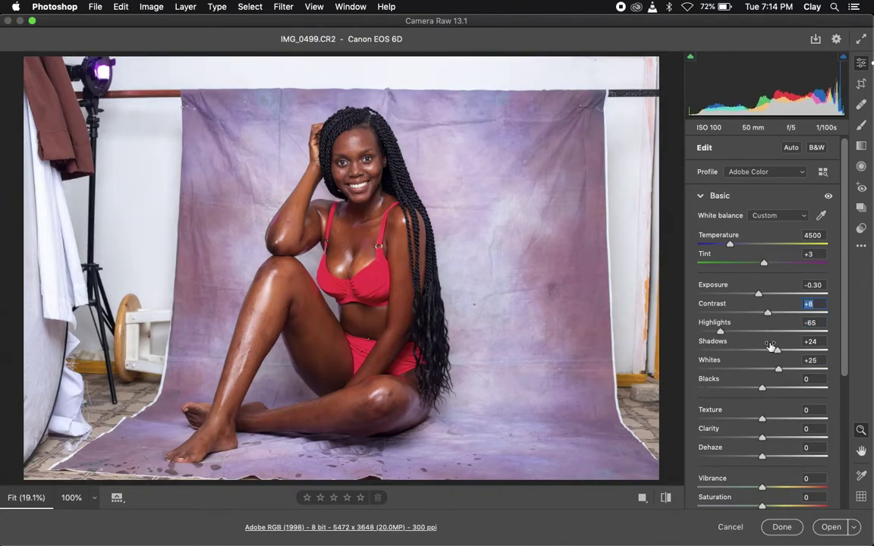
pyautogui.moveTo(783, 350); pyautogui.dragTo(784, 350)
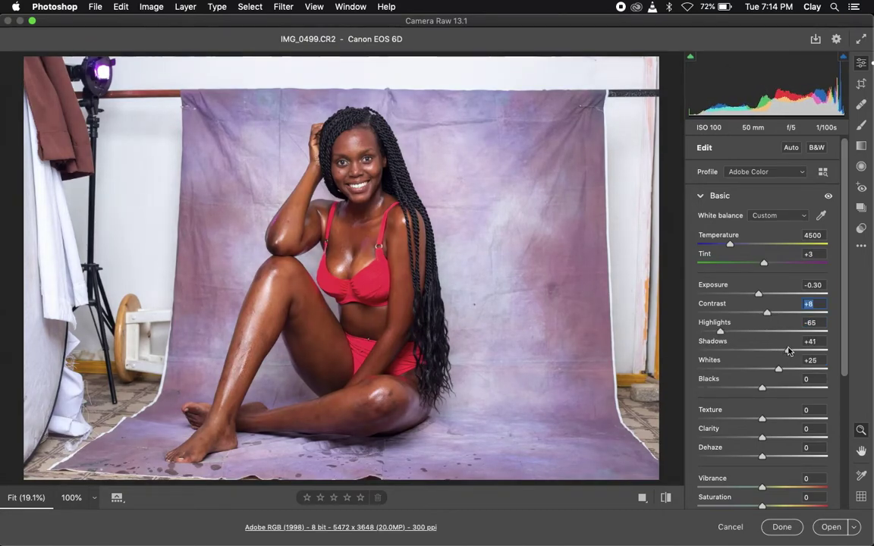
pyautogui.click(784, 351)
# Step: Compare the before and after views on the face, then zoom out to the whole figure
pyautogui.click(665, 498)
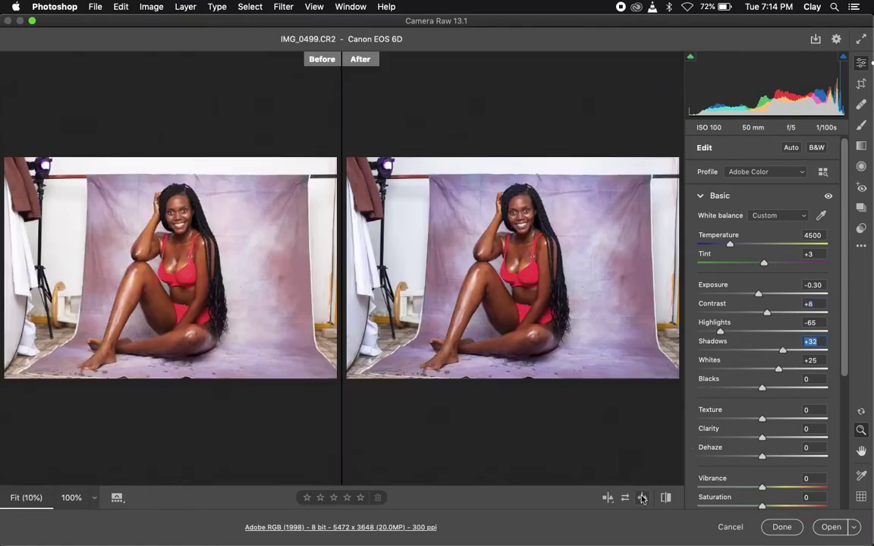
pyautogui.click(522, 234)
pyautogui.scroll(3, 522, 235)
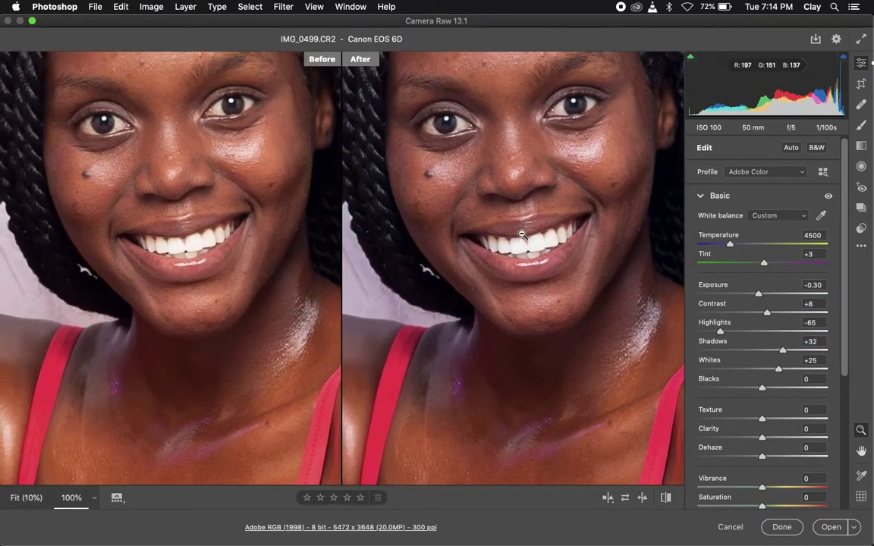
pyautogui.scroll(2, 523, 235)
pyautogui.keyDown('alt'); pyautogui.click(523, 235); pyautogui.keyUp('alt')
pyautogui.keyDown('alt'); pyautogui.click(523, 235); pyautogui.keyUp('alt')
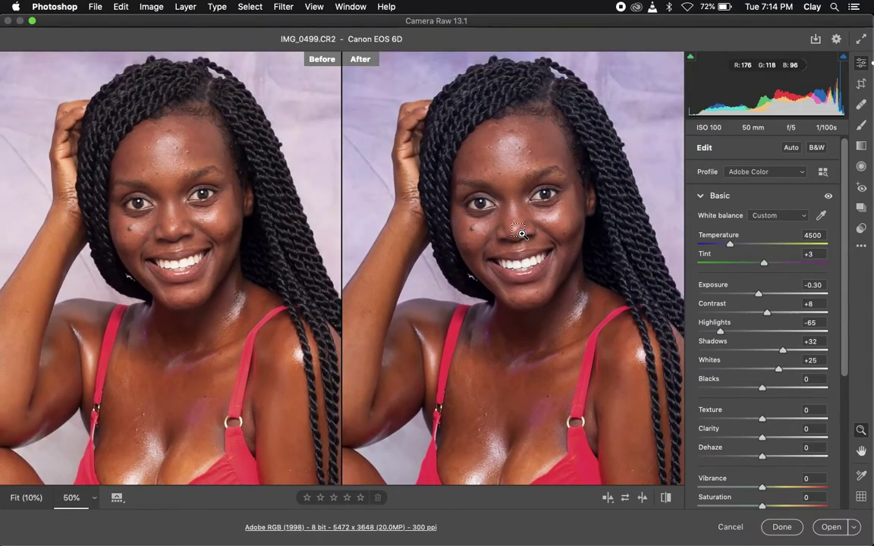
pyautogui.keyDown('alt'); pyautogui.click(523, 234); pyautogui.keyUp('alt')
pyautogui.keyDown('alt'); pyautogui.click(522, 235); pyautogui.keyUp('alt')
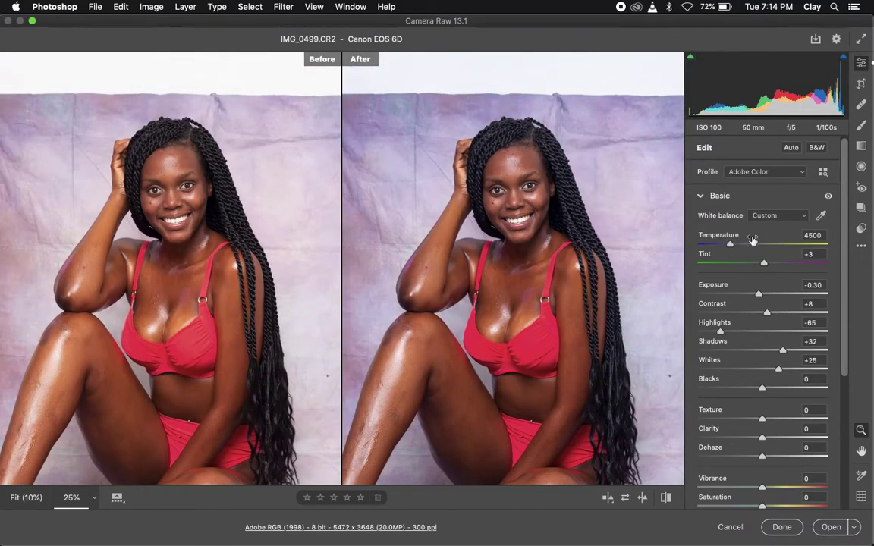
# Step: Cool Temperature to 4250 and lift Shadows to +36, then open the photo in Photoshop
pyautogui.moveTo(729, 246); pyautogui.dragTo(725, 246)
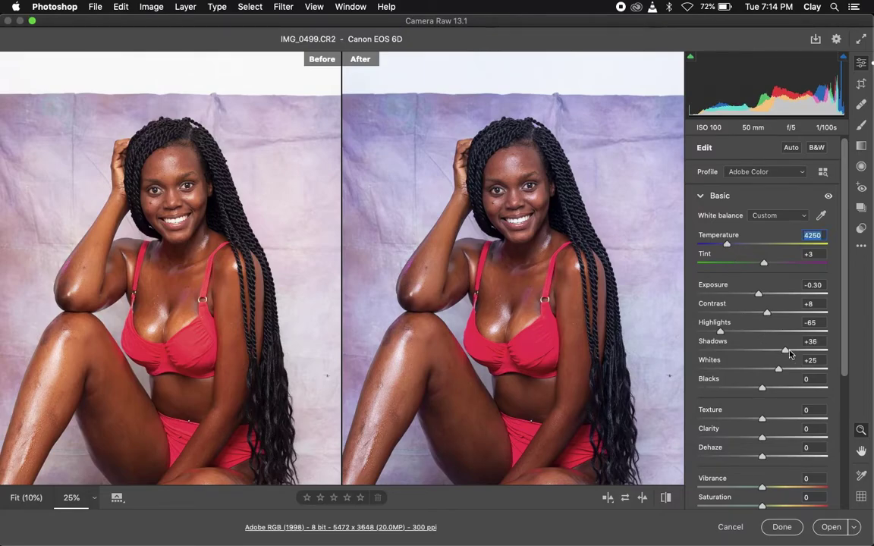
pyautogui.moveTo(786, 353); pyautogui.dragTo(789, 353)
pyautogui.press('super+minus')
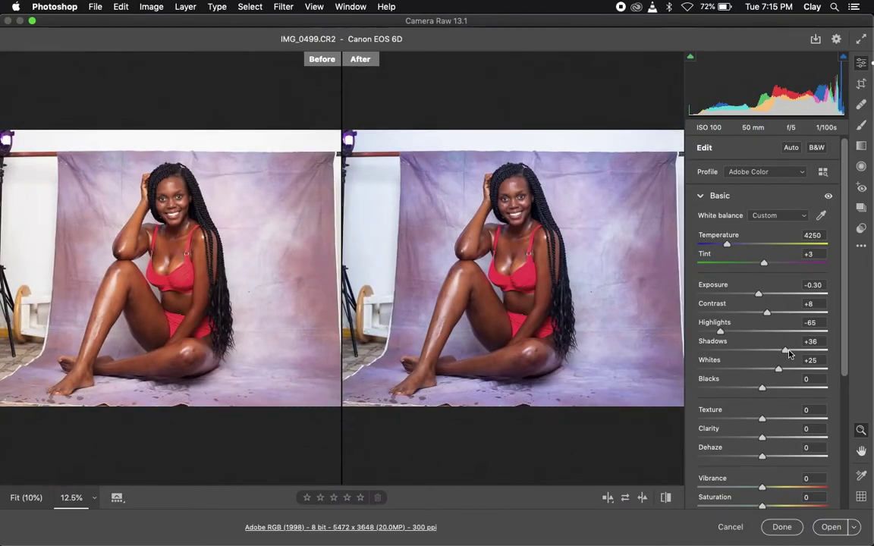
pyautogui.press('super+plus')
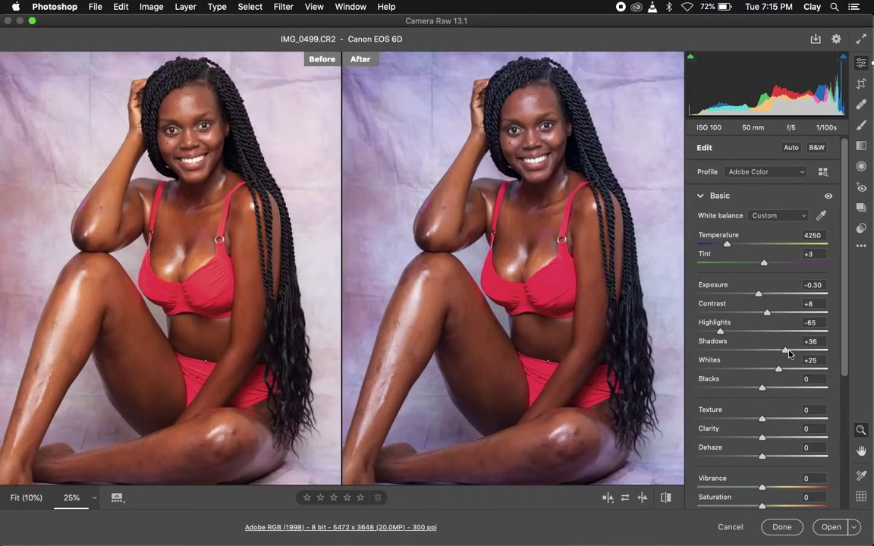
pyautogui.click(839, 533)
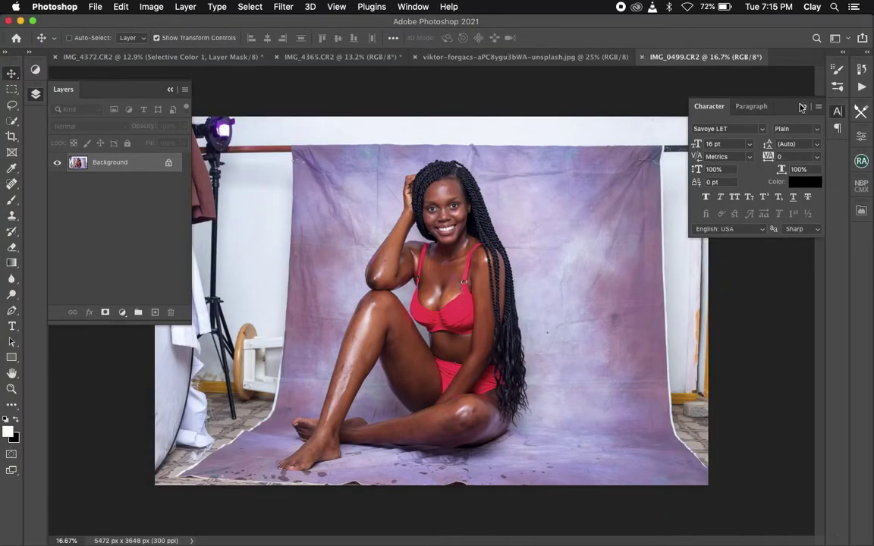
# Step: Collapse the floating panels to clear the canvas
pyautogui.click(801, 107)
pyautogui.click(168, 90)
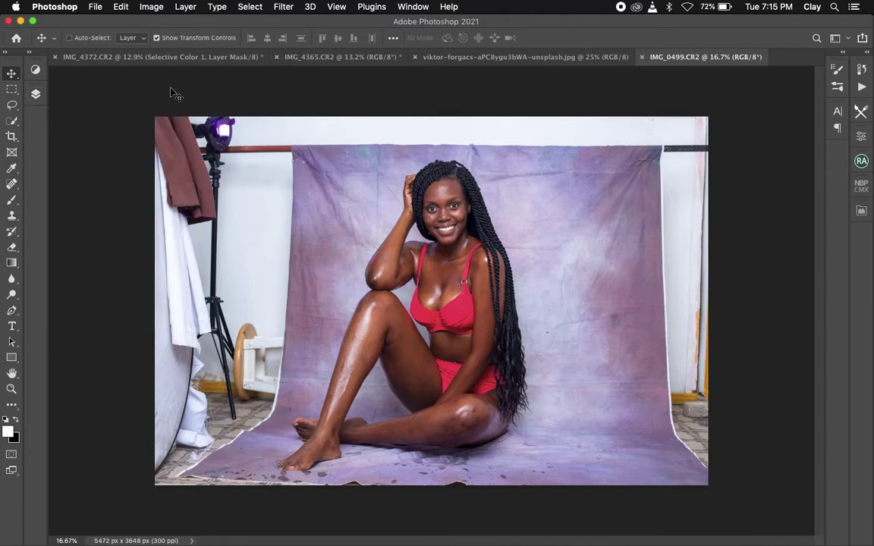
pyautogui.scroll(5, 528, 219)
pyautogui.scroll(-4, 528, 220)
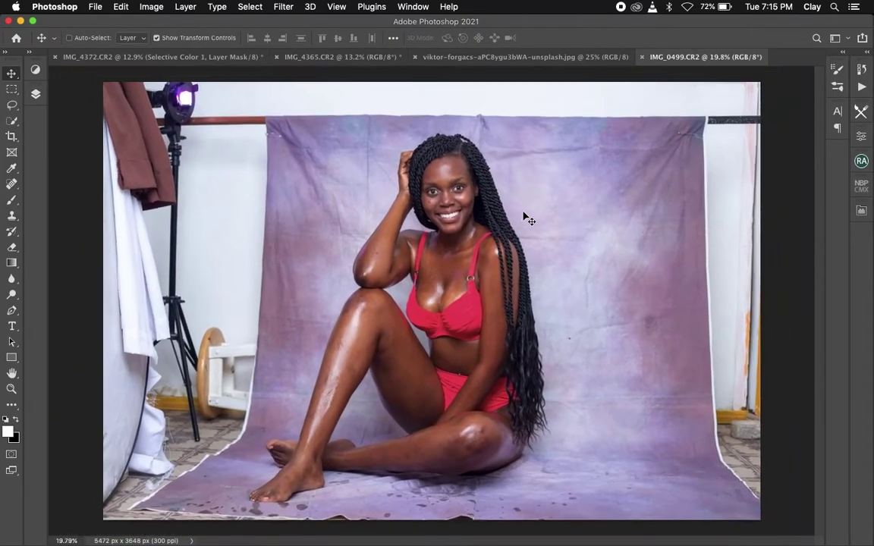
pyautogui.scroll(-1, 529, 219)
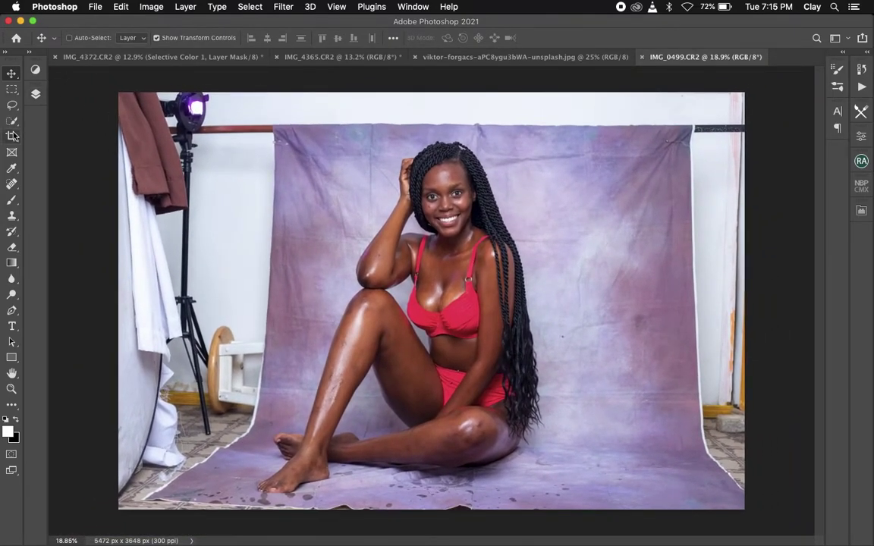
# Step: Crop all four edges in to frame the purple backdrop, cutting the coat and white cloth
pyautogui.click(12, 136)
pyautogui.click(590, 37)
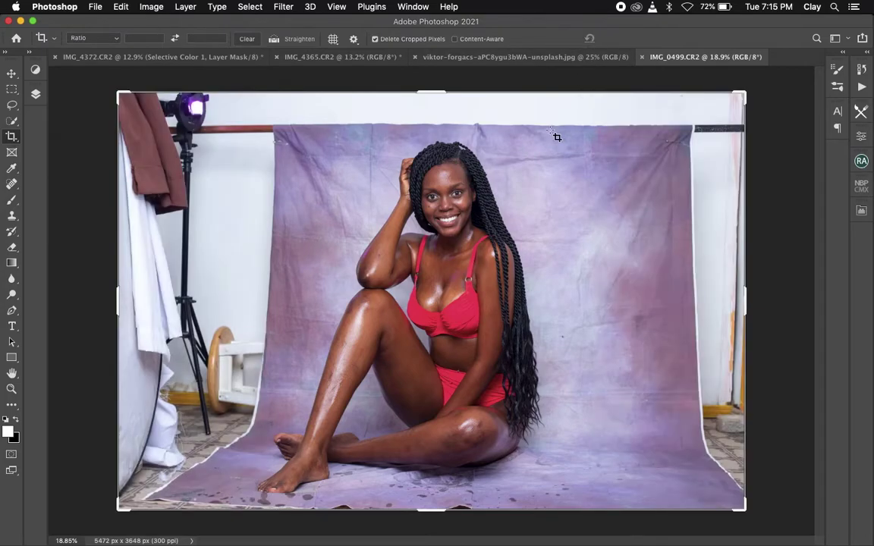
pyautogui.moveTo(438, 93); pyautogui.dragTo(438, 108)
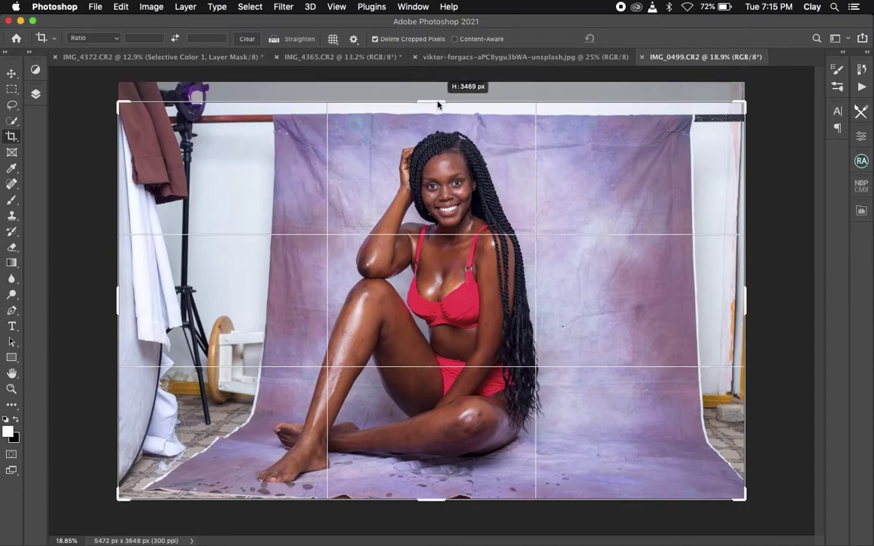
pyautogui.moveTo(438, 108); pyautogui.dragTo(437, 101)
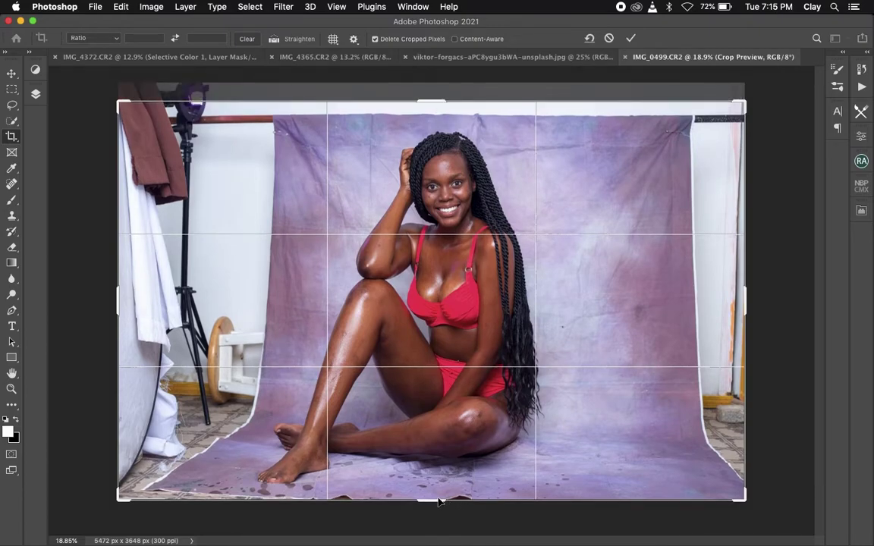
pyautogui.moveTo(435, 500); pyautogui.dragTo(436, 495)
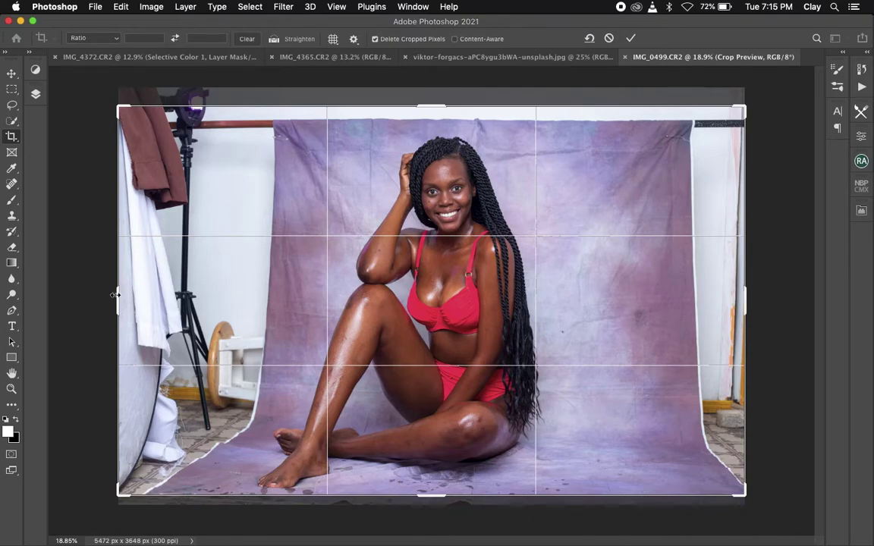
pyautogui.moveTo(114, 295); pyautogui.dragTo(151, 298)
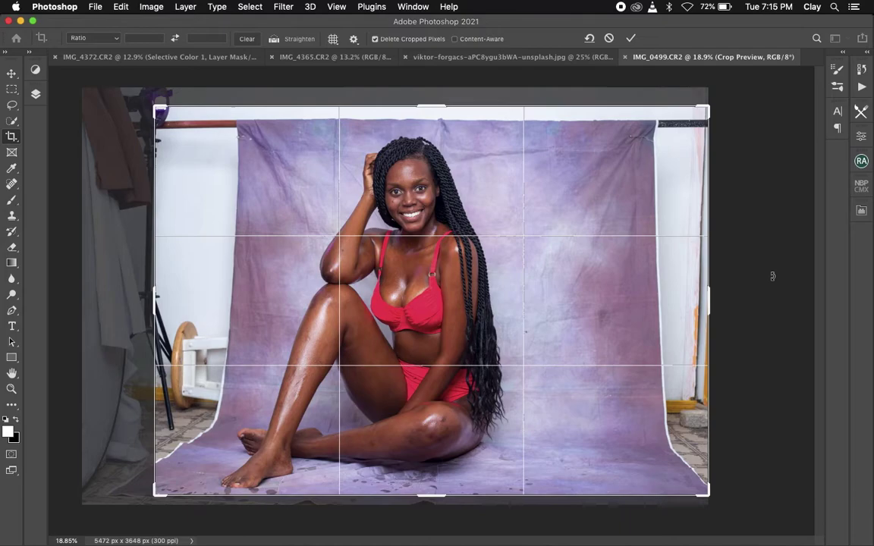
pyautogui.moveTo(712, 289); pyautogui.dragTo(696, 291)
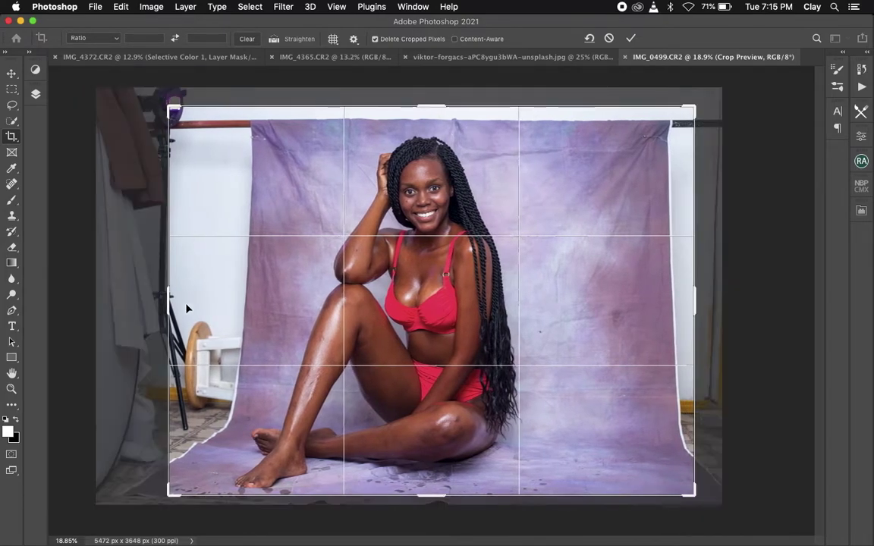
pyautogui.moveTo(696, 296); pyautogui.dragTo(704, 298)
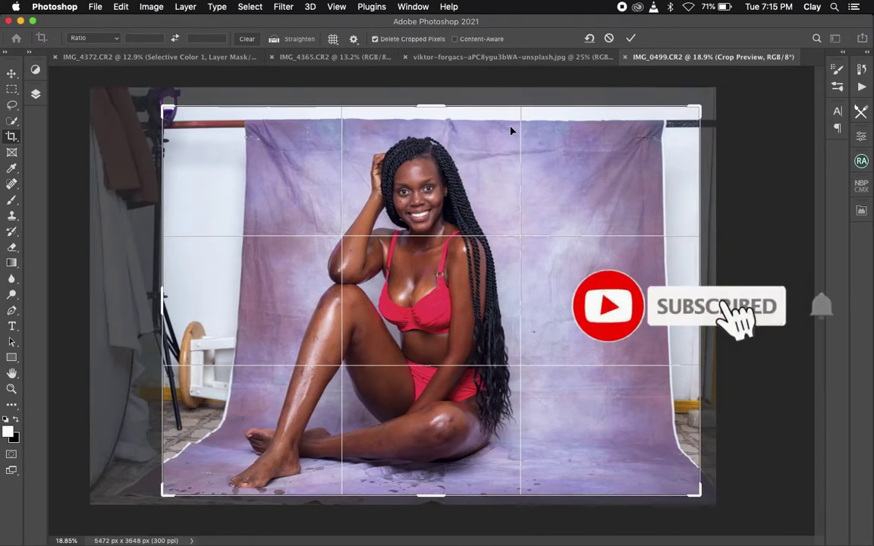
pyautogui.moveTo(440, 109); pyautogui.dragTo(438, 112)
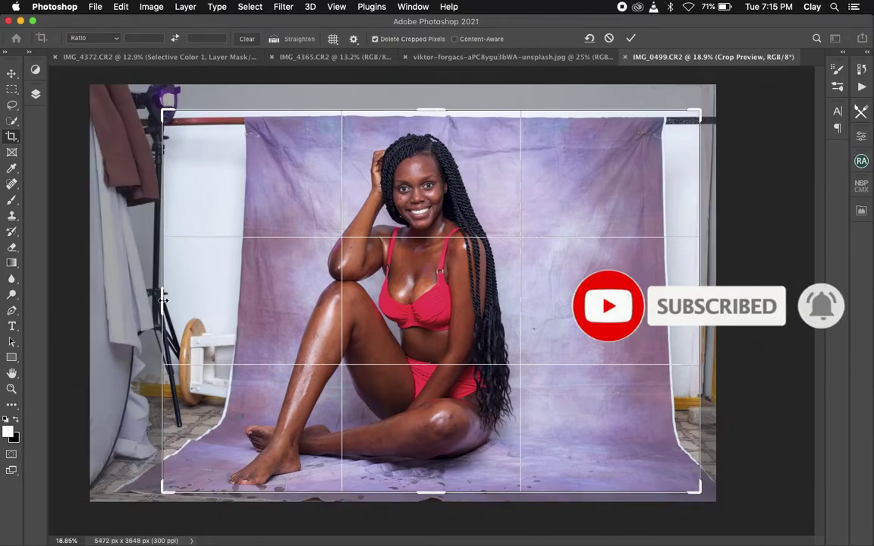
pyautogui.moveTo(166, 299); pyautogui.dragTo(161, 299)
pyautogui.press('Return')
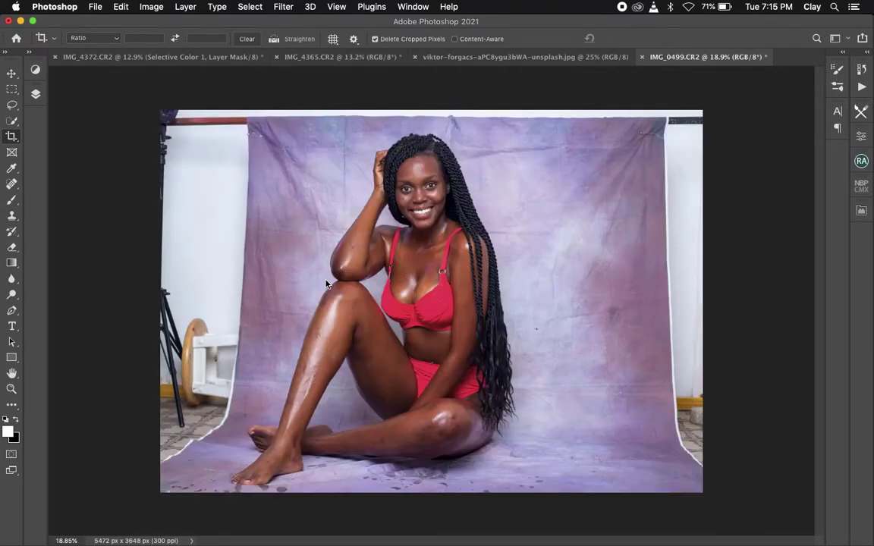
# Step: With Content-Aware Spot Healing, paint out the right and top-right studio edges, undoing one overshoot
pyautogui.click(11, 183)
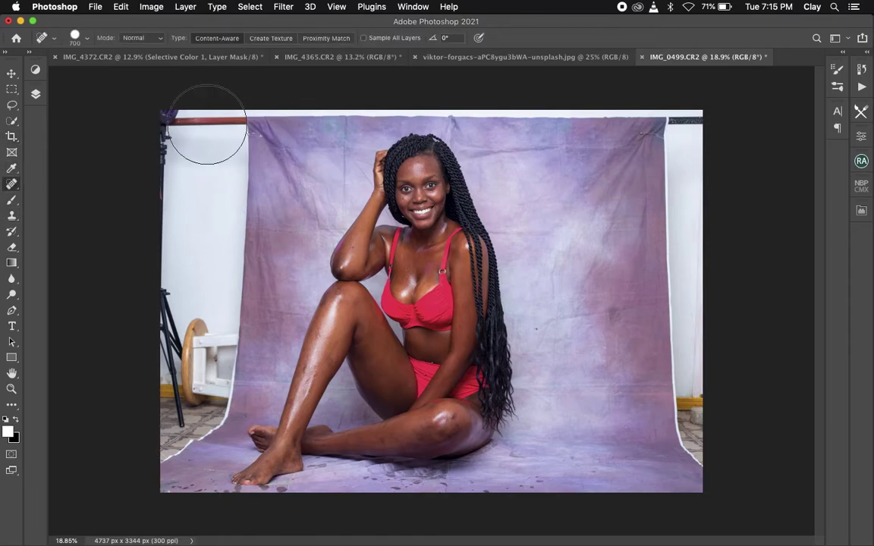
pyautogui.moveTo(709, 459)
pyautogui.mouseDown()
pyautogui.moveTo(690, 251)
pyautogui.moveTo(550, 89)
pyautogui.moveTo(503, 82)
pyautogui.moveTo(160, 89)
pyautogui.moveTo(172, 121)
pyautogui.moveTo(216, 112)
pyautogui.moveTo(208, 327)
pyautogui.moveTo(191, 405)
pyautogui.moveTo(131, 389)
pyautogui.mouseUp()
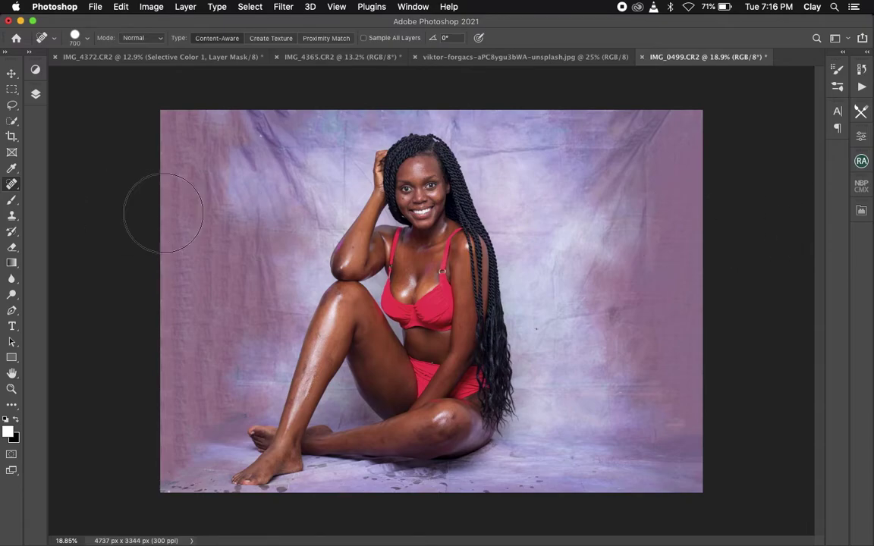
pyautogui.scroll(-3, 334, 229)
pyautogui.scroll(2, 336, 237)
pyautogui.scroll(2, 336, 237)
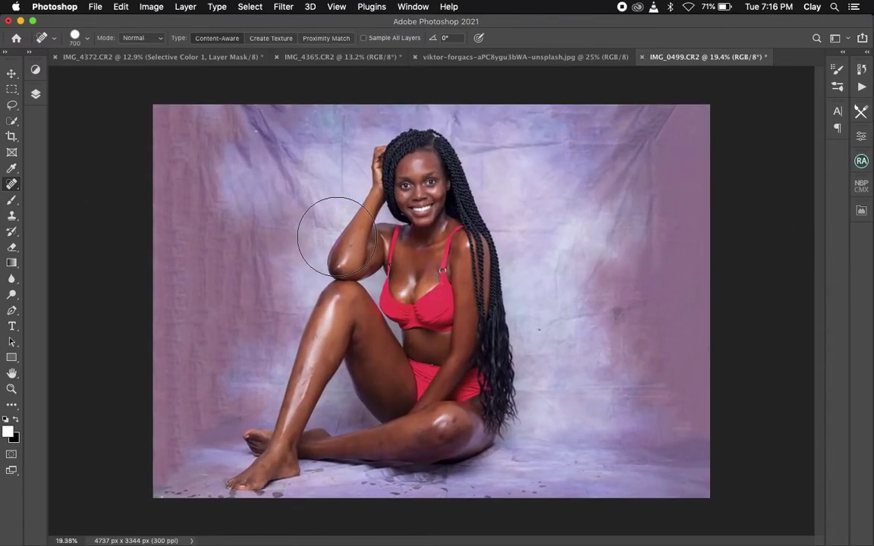
pyautogui.press('super+z')
pyautogui.moveTo(746, 431)
pyautogui.mouseDown()
pyautogui.moveTo(709, 355)
pyautogui.moveTo(703, 215)
pyautogui.moveTo(711, 69)
pyautogui.mouseUp()
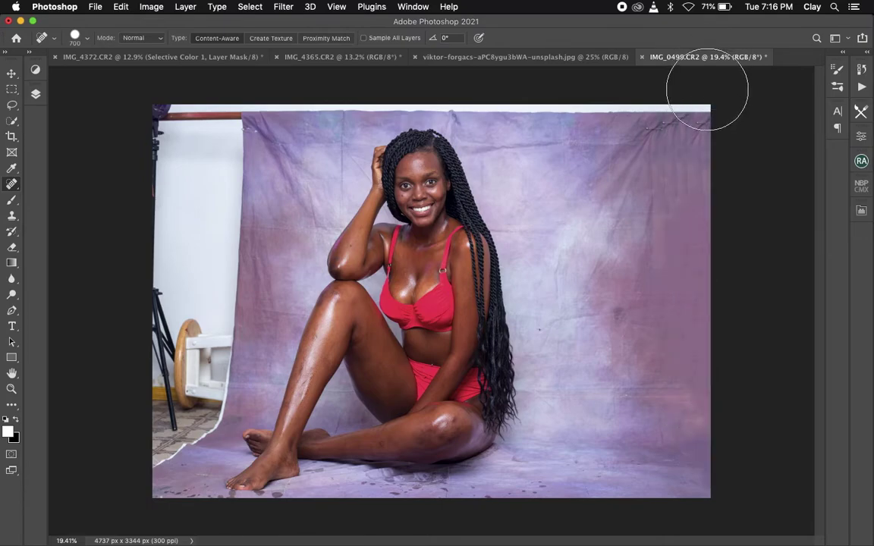
pyautogui.moveTo(706, 88)
pyautogui.mouseDown()
pyautogui.moveTo(703, 102)
pyautogui.moveTo(656, 102)
pyautogui.moveTo(604, 83)
pyautogui.moveTo(347, 78)
pyautogui.moveTo(266, 86)
pyautogui.mouseUp()
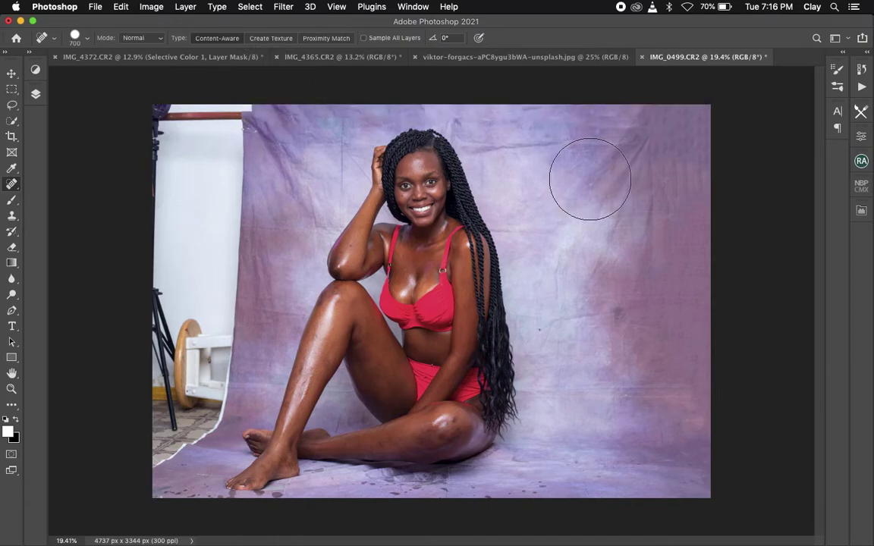
# Step: Shrink the healing brush to 600 and paint out the white wall strip on the left
pyautogui.scroll(-3, 590, 180)
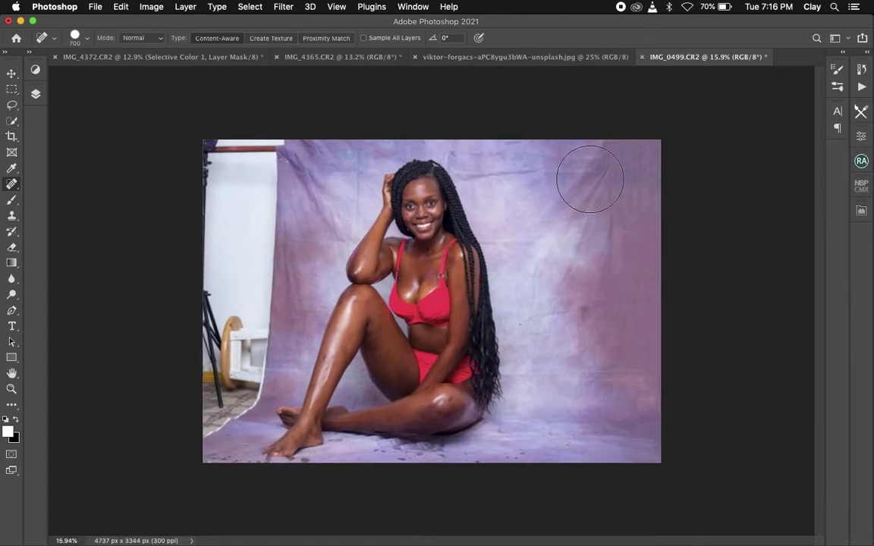
pyautogui.scroll(3, 590, 179)
pyautogui.scroll(2, 592, 179)
pyautogui.hscroll(5, 592, 180)
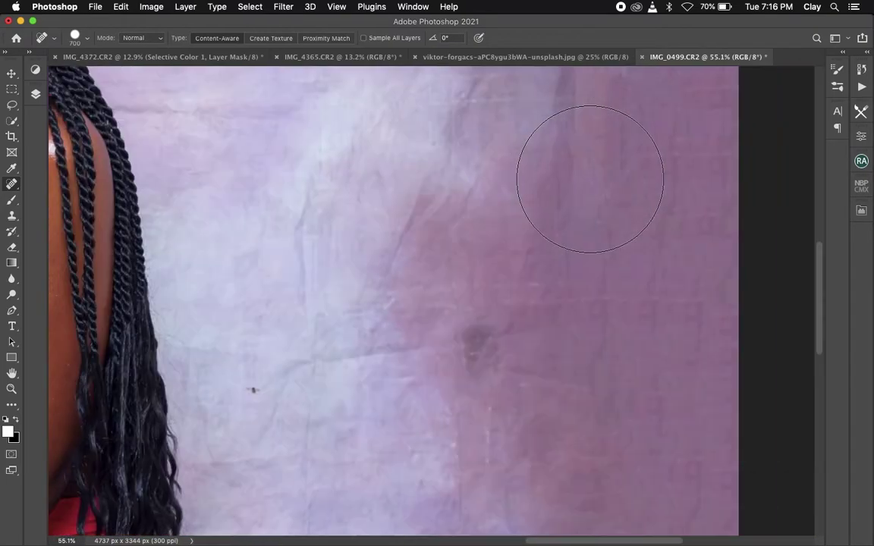
pyautogui.scroll(3, 589, 175)
pyautogui.scroll(2, 589, 175)
pyautogui.scroll(-3, 588, 173)
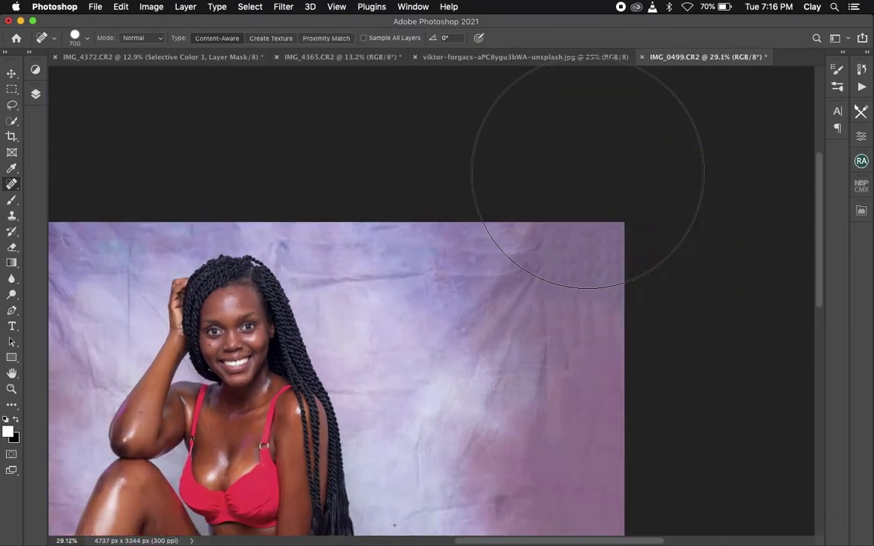
pyautogui.scroll(-2, 587, 173)
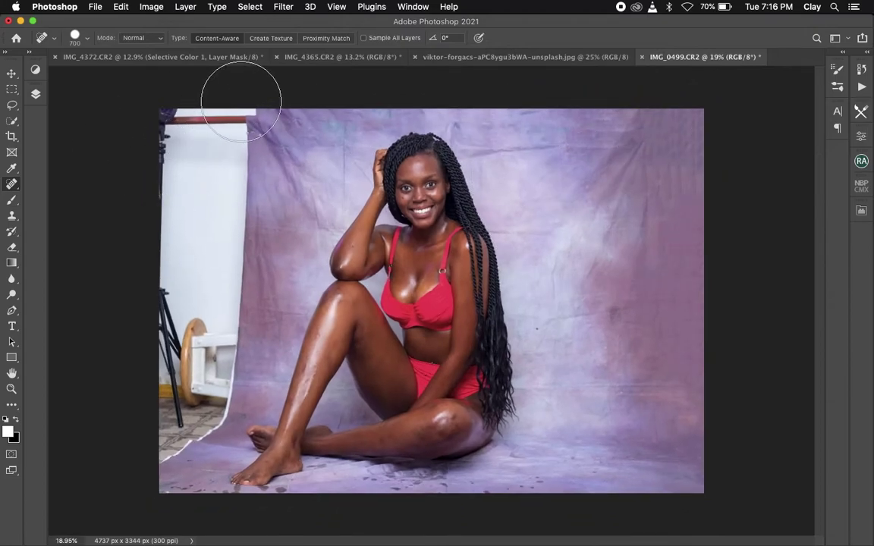
pyautogui.press('[')
pyautogui.moveTo(233, 94)
pyautogui.mouseDown()
pyautogui.moveTo(210, 386)
pyautogui.moveTo(170, 427)
pyautogui.mouseUp()
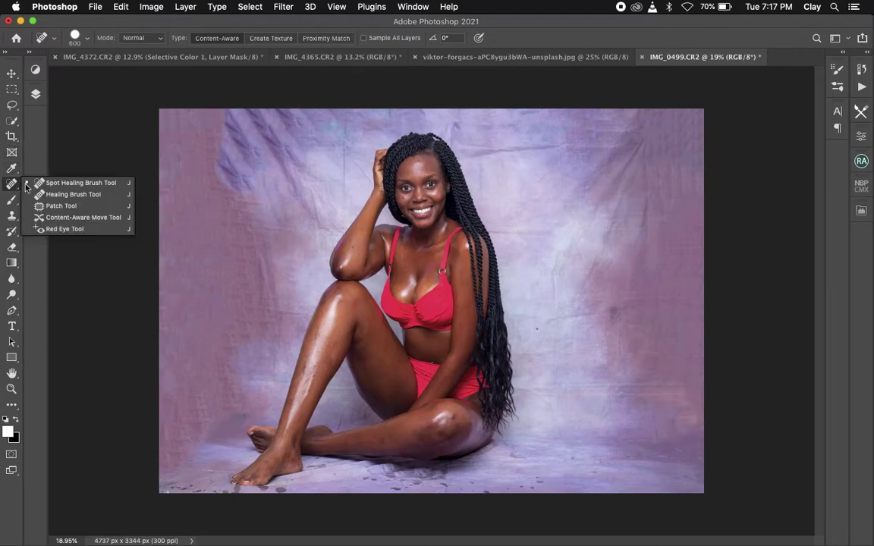
# Step: With the Patch Tool, replace the upper-left and left backdrop creases with smoother fabric
pyautogui.moveTo(12, 185); pyautogui.dragTo(68, 204)
pyautogui.moveTo(271, 205); pyautogui.dragTo(273, 146)
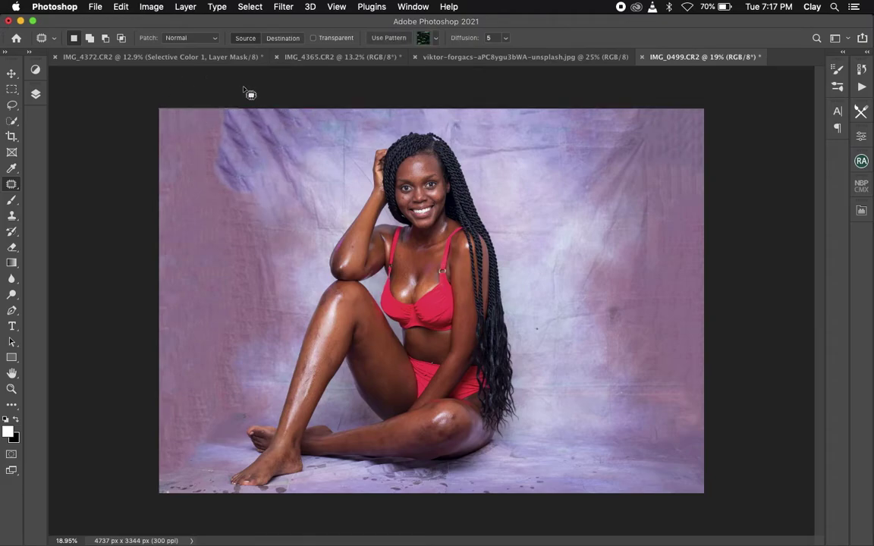
pyautogui.moveTo(148, 211); pyautogui.dragTo(228, 110)
pyautogui.moveTo(197, 166); pyautogui.dragTo(225, 198)
pyautogui.hotkey('ctrl', 'd')
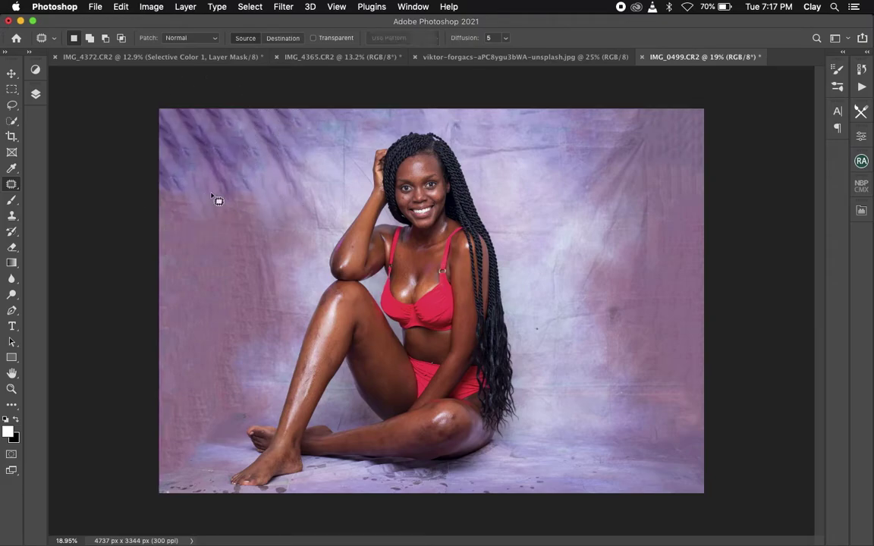
pyautogui.moveTo(236, 399); pyautogui.dragTo(168, 422)
pyautogui.moveTo(208, 346); pyautogui.dragTo(624, 303)
pyautogui.hotkey('ctrl', 'd')
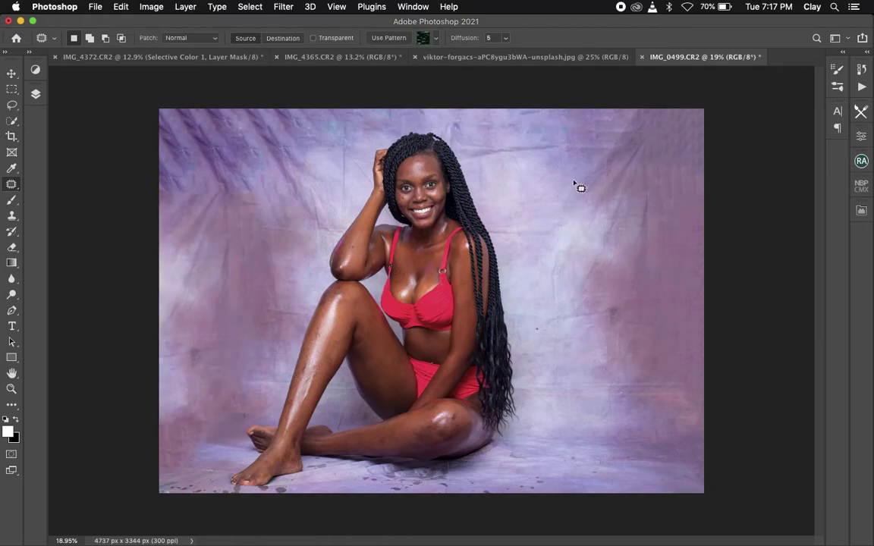
pyautogui.moveTo(271, 273); pyautogui.dragTo(228, 250)
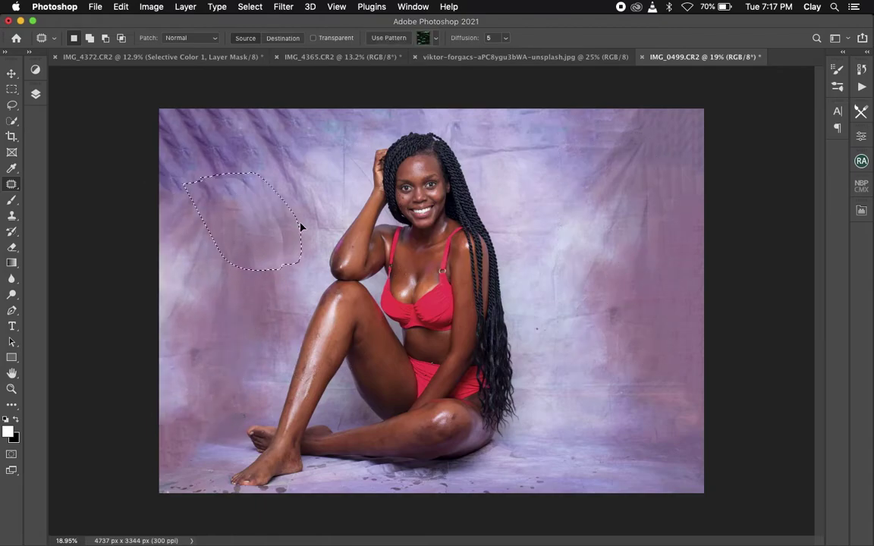
pyautogui.hotkey('ctrl', 'd')
pyautogui.moveTo(236, 305)
pyautogui.mouseDown()
pyautogui.moveTo(245, 209)
pyautogui.moveTo(341, 187)
pyautogui.mouseUp()
pyautogui.hotkey('ctrl', 'd')
# Step: Patch the wrinkles in the upper-right backdrop with cleaner fabric
pyautogui.moveTo(504, 150); pyautogui.dragTo(632, 152)
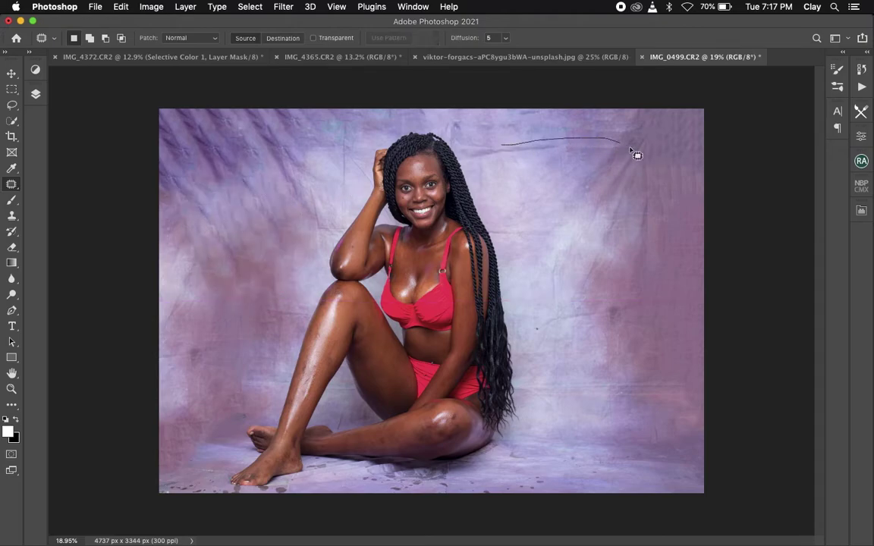
pyautogui.moveTo(522, 171)
pyautogui.mouseDown()
pyautogui.moveTo(502, 152)
pyautogui.moveTo(565, 233)
pyautogui.mouseUp()
pyautogui.hotkey('ctrl', 'd')
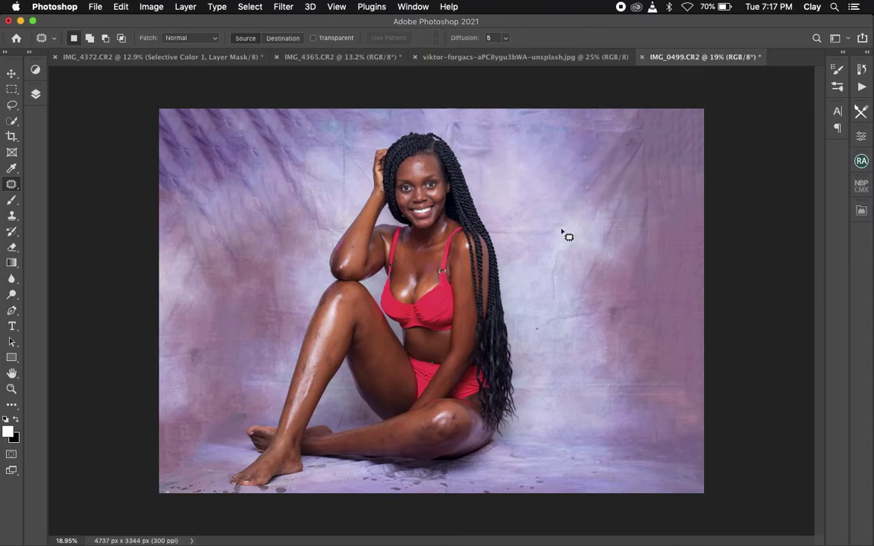
pyautogui.moveTo(681, 320)
pyautogui.mouseDown()
pyautogui.moveTo(643, 243)
pyautogui.moveTo(566, 331)
pyautogui.mouseUp()
pyautogui.hotkey('ctrl', 'd')
pyautogui.scroll(3, 565, 332)
# Step: Patch the floor spots on the right with clean fabric, dismissing the no-pixels warning
pyautogui.scroll(-3, 565, 328)
pyautogui.moveTo(548, 245); pyautogui.dragTo(502, 276)
pyautogui.moveTo(649, 258)
pyautogui.mouseDown()
pyautogui.moveTo(643, 236)
pyautogui.moveTo(603, 197)
pyautogui.moveTo(620, 194)
pyautogui.mouseUp()
pyautogui.hotkey('ctrl', 'd')
pyautogui.click(620, 156)
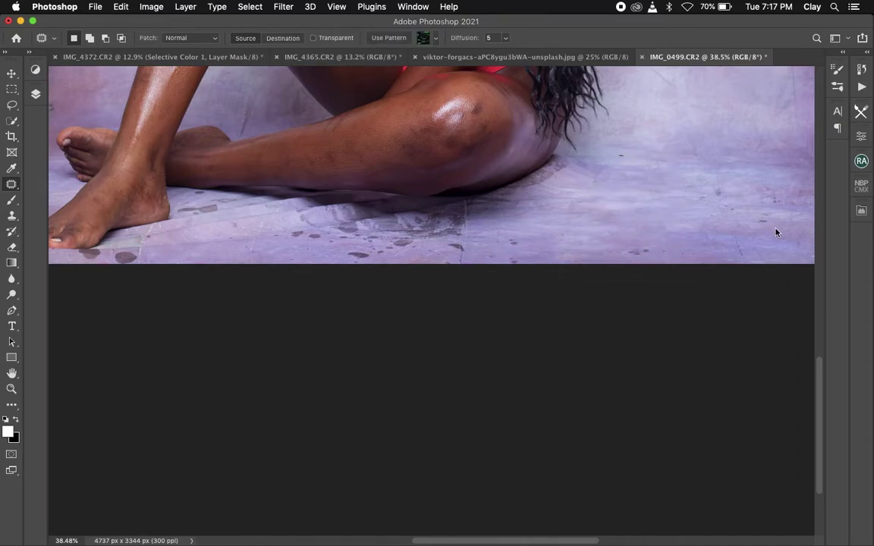
pyautogui.press('Return')
pyautogui.moveTo(608, 271)
pyautogui.mouseDown()
pyautogui.moveTo(611, 243)
pyautogui.moveTo(521, 242)
pyautogui.moveTo(556, 259)
pyautogui.mouseUp()
pyautogui.hotkey('ctrl', 'd')
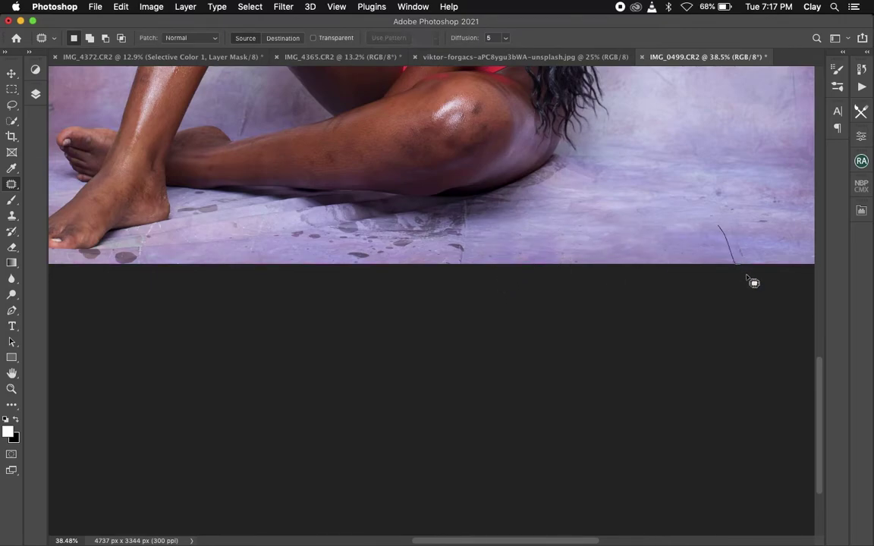
# Step: Patch out the floor stain to the right of the legs
pyautogui.hscroll(3, 703, 242)
pyautogui.scroll(1, 702, 243)
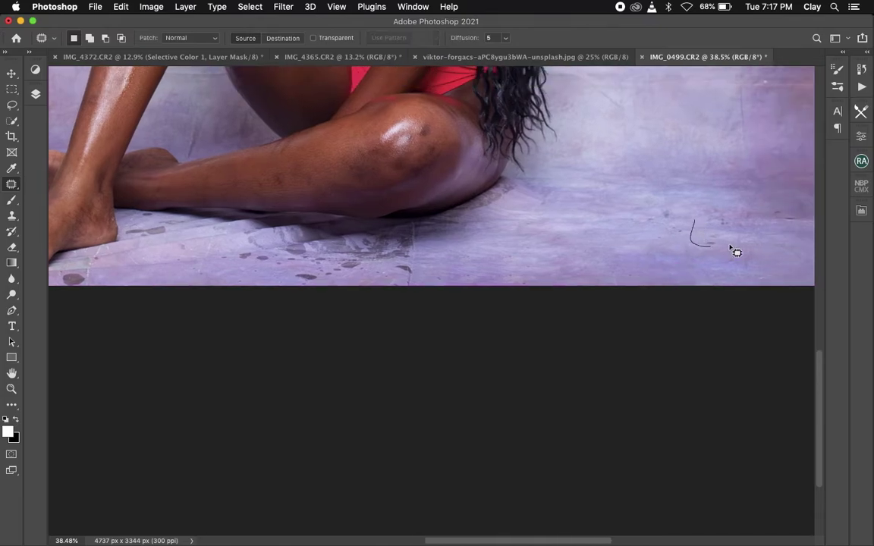
pyautogui.moveTo(813, 224)
pyautogui.mouseDown()
pyautogui.moveTo(770, 197)
pyautogui.moveTo(598, 171)
pyautogui.mouseUp()
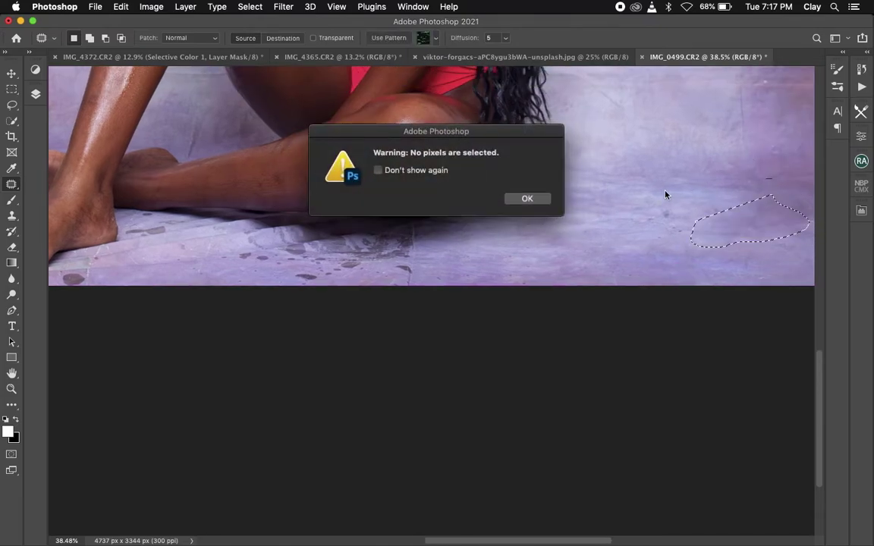
pyautogui.click(529, 199)
pyautogui.moveTo(703, 237); pyautogui.dragTo(672, 220)
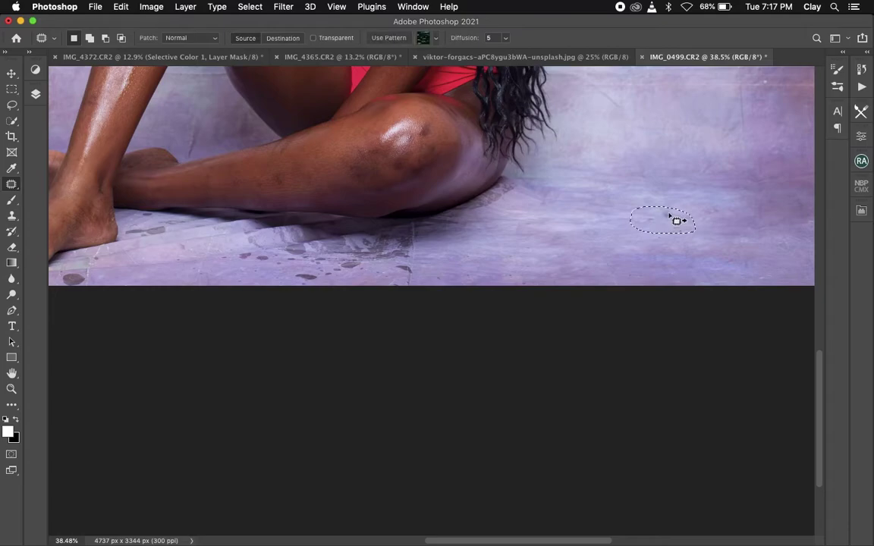
pyautogui.click(673, 171)
pyautogui.scroll(3, 672, 172)
pyautogui.hscroll(-5, 675, 173)
pyautogui.scroll(2, 479, 265)
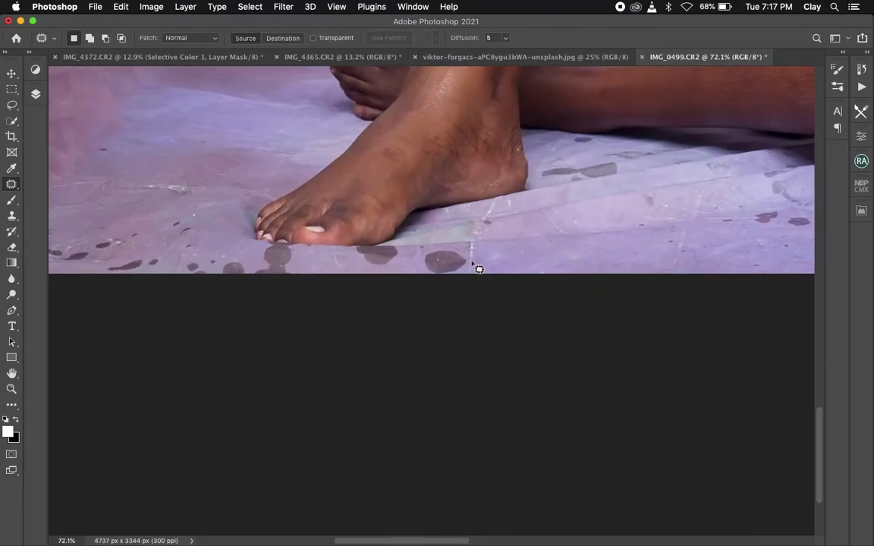
# Step: Patch out the floor spot below the toes and the spots left of the foot
pyautogui.moveTo(423, 285); pyautogui.dragTo(402, 241)
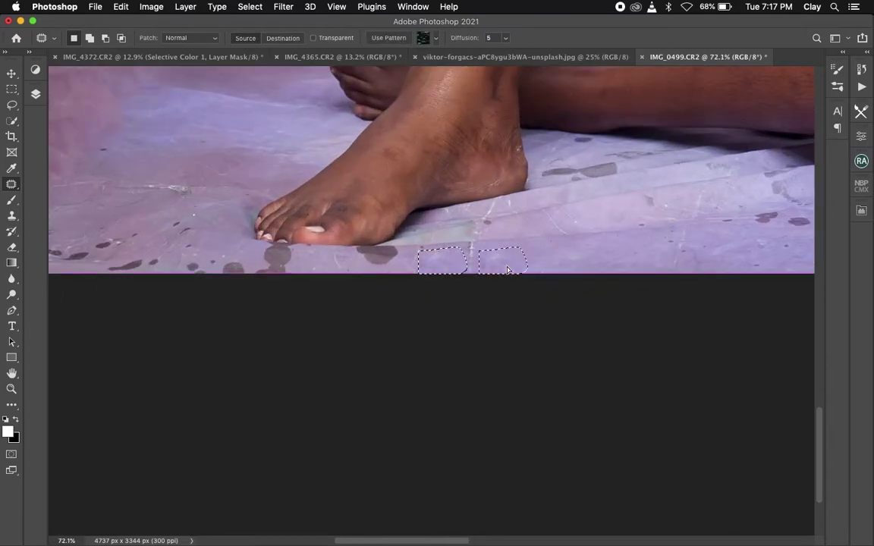
pyautogui.hscroll(-3, 292, 271)
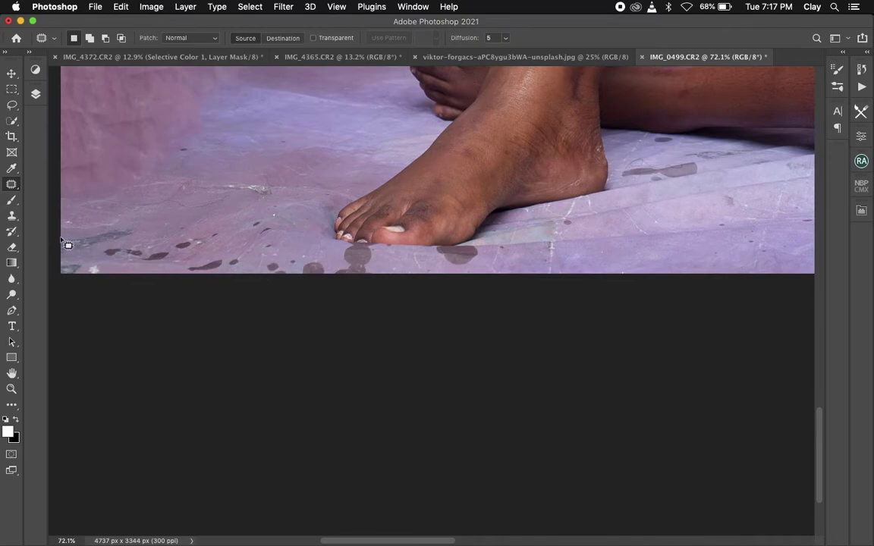
pyautogui.moveTo(113, 272); pyautogui.dragTo(75, 266)
pyautogui.moveTo(156, 238); pyautogui.dragTo(147, 186)
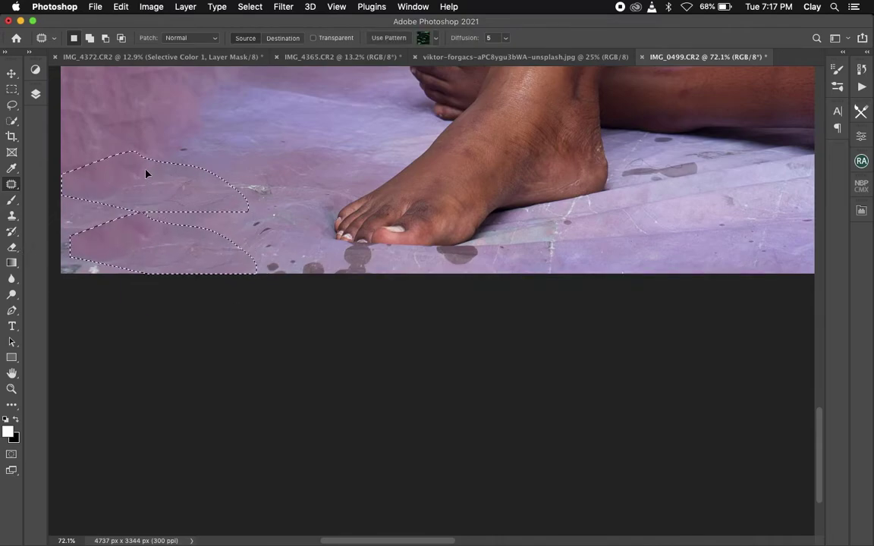
pyautogui.moveTo(267, 193); pyautogui.dragTo(72, 209)
pyautogui.moveTo(195, 191); pyautogui.dragTo(177, 250)
pyautogui.moveTo(240, 241)
pyautogui.mouseDown()
pyautogui.moveTo(122, 254)
pyautogui.moveTo(175, 216)
pyautogui.mouseUp()
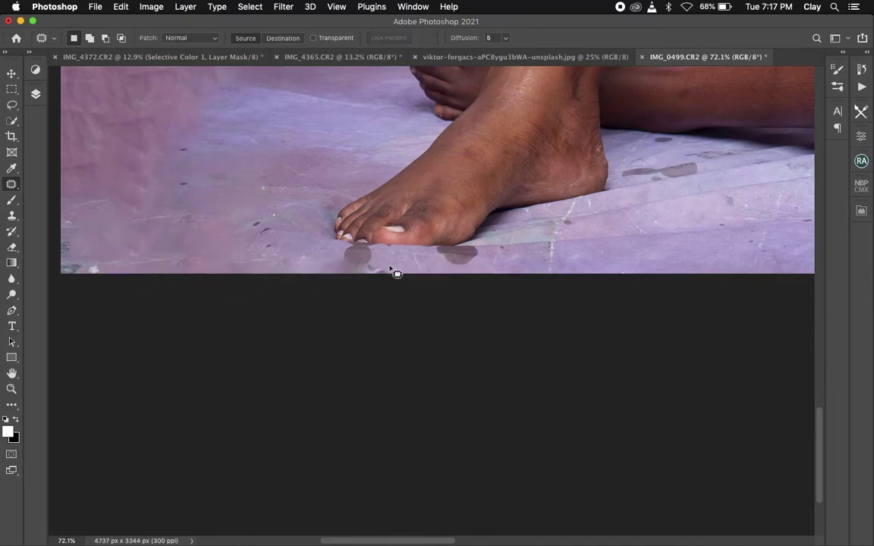
# Step: Patch the shadowed stain near the toes and the dark spot beside the foot
pyautogui.scroll(3, 437, 271)
pyautogui.moveTo(352, 240)
pyautogui.mouseDown()
pyautogui.moveTo(338, 235)
pyautogui.moveTo(247, 280)
pyautogui.mouseUp()
pyautogui.moveTo(255, 229)
pyautogui.mouseDown()
pyautogui.moveTo(226, 221)
pyautogui.moveTo(175, 247)
pyautogui.mouseUp()
pyautogui.hotkey('ctrl', 'd')
pyautogui.hscroll(5, 177, 248)
pyautogui.hscroll(5, 404, 175)
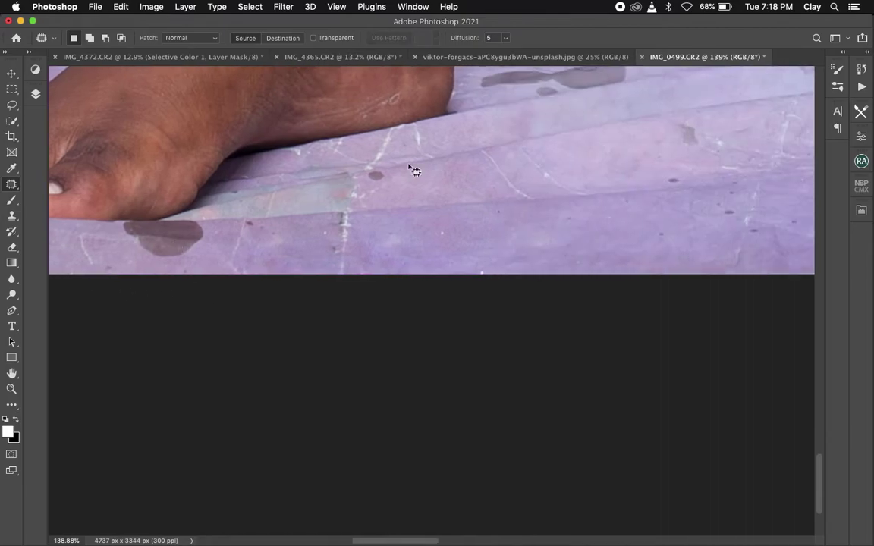
pyautogui.moveTo(370, 188); pyautogui.dragTo(418, 176)
pyautogui.hotkey('ctrl', 'd')
pyautogui.scroll(3, 396, 250)
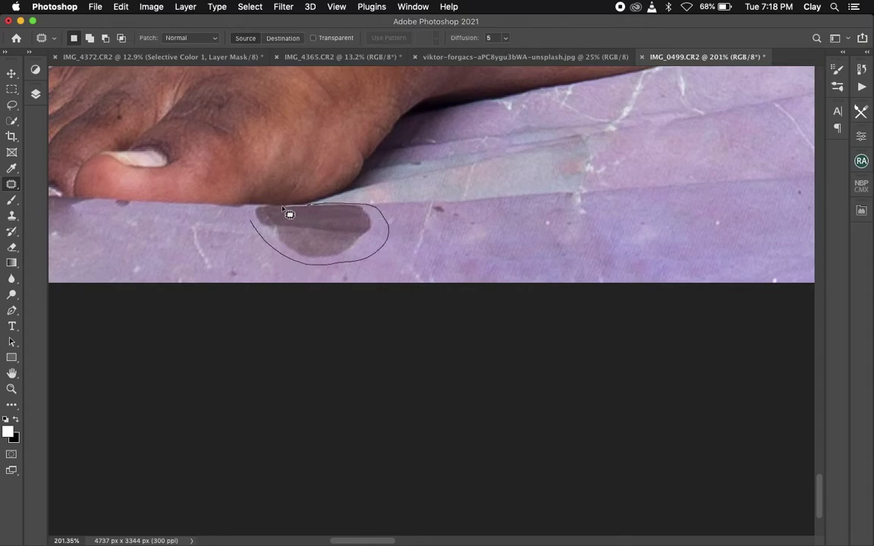
# Step: Patch the dark spot below the toes with clean floor texture
pyautogui.scroll(-2, 253, 226)
pyautogui.scroll(-1, 253, 226)
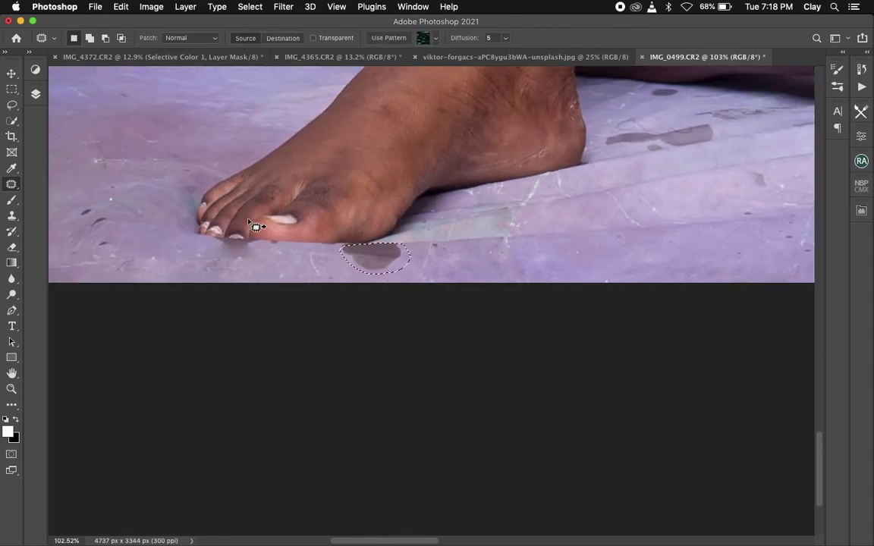
pyautogui.moveTo(396, 265)
pyautogui.mouseDown()
pyautogui.moveTo(447, 261)
pyautogui.moveTo(478, 248)
pyautogui.mouseUp()
pyautogui.hotkey('ctrl', 'd')
# Step: Patch out the dark floor spots just beside the foot
pyautogui.scroll(3, 553, 216)
pyautogui.scroll(1, 553, 218)
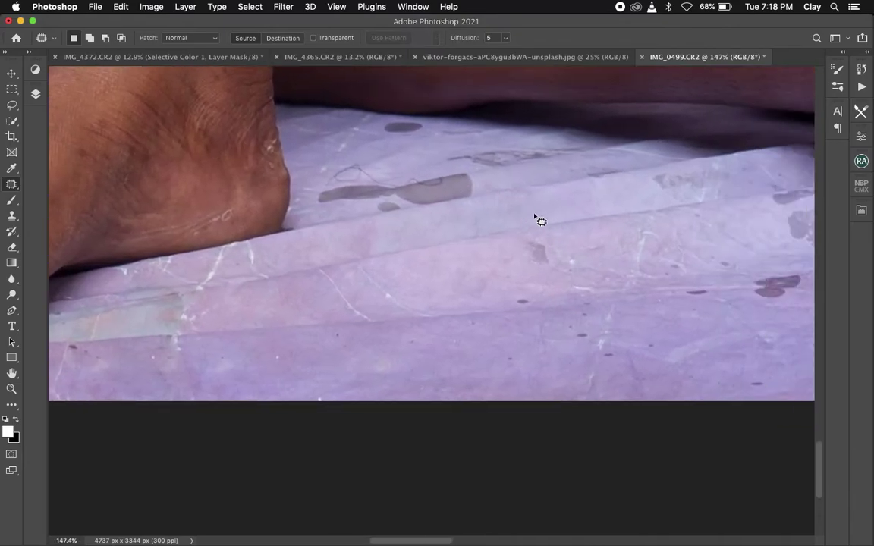
pyautogui.moveTo(566, 260); pyautogui.dragTo(560, 252)
pyautogui.hscroll(5, 629, 250)
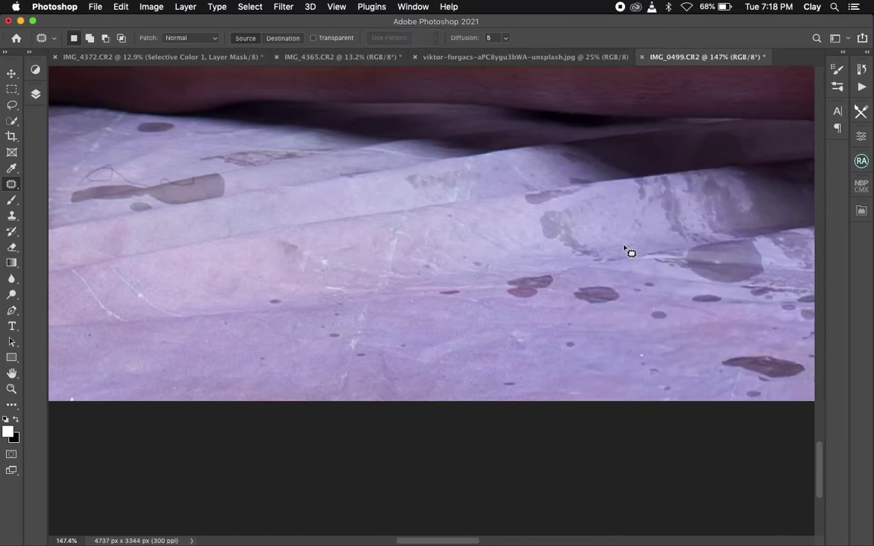
pyautogui.moveTo(516, 277)
pyautogui.mouseDown()
pyautogui.moveTo(454, 304)
pyautogui.moveTo(493, 277)
pyautogui.mouseUp()
pyautogui.hotkey('ctrl', 'd')
# Step: Patch two more floor stains further right with clean floor texture
pyautogui.moveTo(520, 339)
pyautogui.mouseDown()
pyautogui.moveTo(437, 293)
pyautogui.moveTo(425, 327)
pyautogui.moveTo(533, 312)
pyautogui.moveTo(582, 373)
pyautogui.moveTo(568, 341)
pyautogui.mouseUp()
pyautogui.hscroll(5, 533, 312)
pyautogui.hotkey('ctrl', 'd')
pyautogui.hscroll(5, 390, 364)
pyautogui.hotkey('ctrl', 'd')
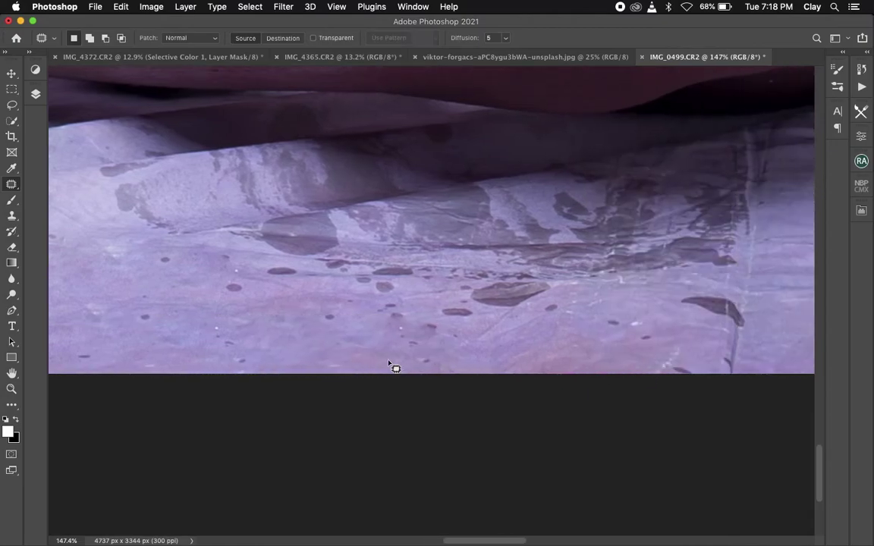
pyautogui.moveTo(531, 283)
pyautogui.mouseDown()
pyautogui.moveTo(464, 347)
pyautogui.moveTo(464, 308)
pyautogui.moveTo(308, 318)
pyautogui.mouseUp()
pyautogui.hotkey('ctrl', 'd')
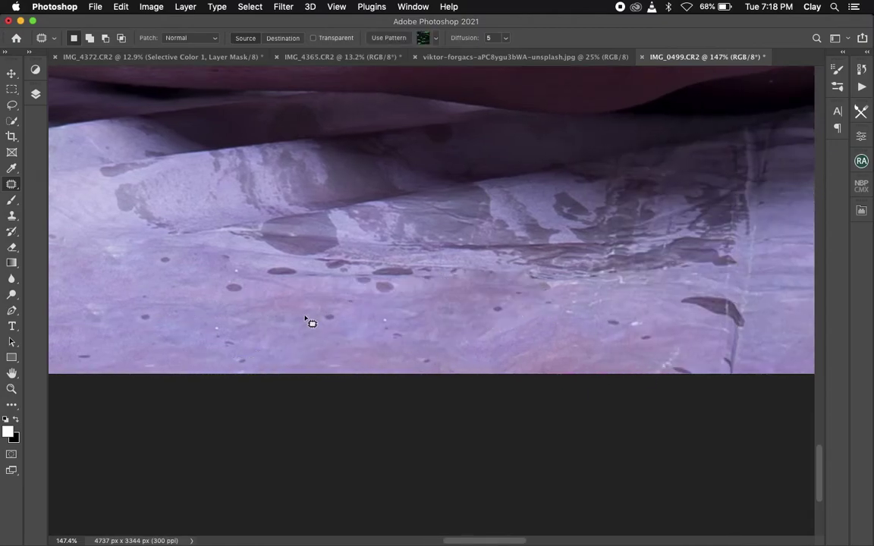
# Step: Patch away the dark blob, streak and next stained floor patch
pyautogui.hscroll(5, 308, 318)
pyautogui.moveTo(616, 314)
pyautogui.mouseDown()
pyautogui.moveTo(543, 308)
pyautogui.moveTo(406, 244)
pyautogui.moveTo(520, 286)
pyautogui.mouseUp()
pyautogui.hotkey('ctrl', 'd')
pyautogui.moveTo(583, 185); pyautogui.dragTo(425, 186)
pyautogui.moveTo(501, 228); pyautogui.dragTo(690, 259)
pyautogui.hotkey('ctrl', 'd')
# Step: Patch the large streaky stain under the leg using clean floor below
pyautogui.hscroll(-5, 693, 261)
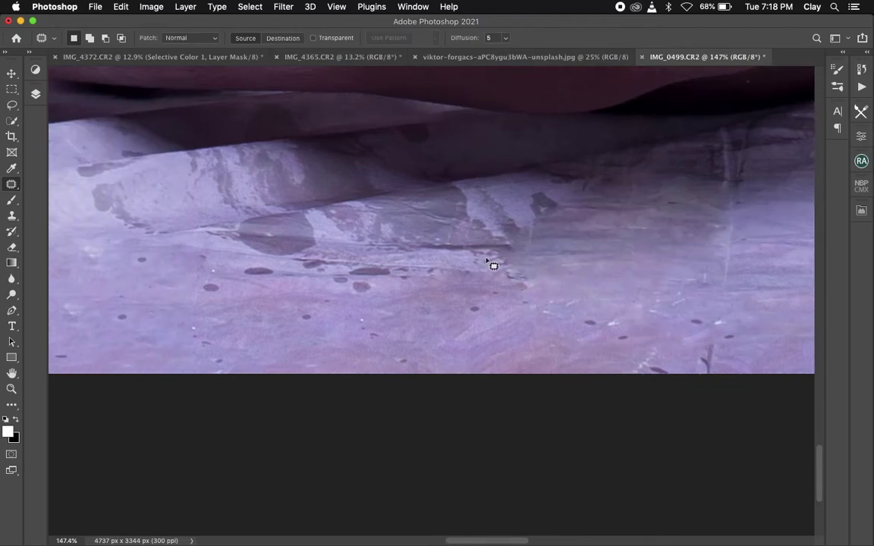
pyautogui.moveTo(470, 206); pyautogui.dragTo(209, 286)
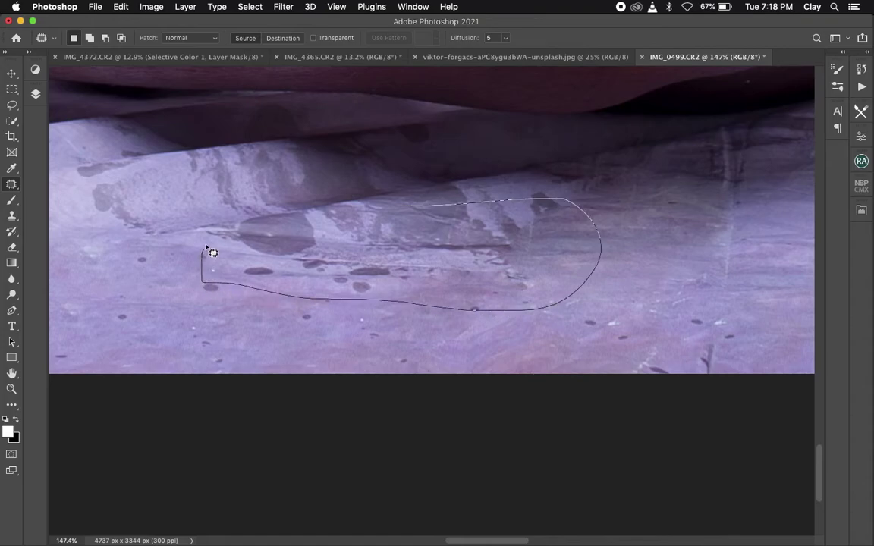
pyautogui.moveTo(251, 227); pyautogui.dragTo(236, 221)
pyautogui.moveTo(392, 248); pyautogui.dragTo(570, 330)
pyautogui.hotkey('ctrl', 'd')
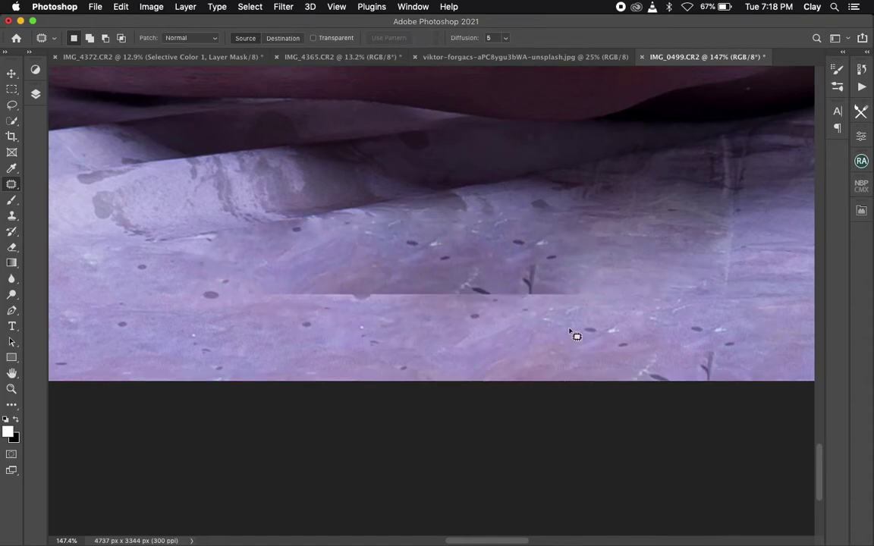
# Step: Patch the stained floor near the bottom of the image
pyautogui.scroll(5, 575, 335)
pyautogui.scroll(-2, 574, 335)
pyautogui.moveTo(363, 364)
pyautogui.mouseDown()
pyautogui.moveTo(703, 384)
pyautogui.moveTo(483, 373)
pyautogui.moveTo(486, 434)
pyautogui.mouseUp()
pyautogui.moveTo(526, 394)
pyautogui.mouseDown()
pyautogui.moveTo(566, 462)
pyautogui.moveTo(462, 451)
pyautogui.mouseUp()
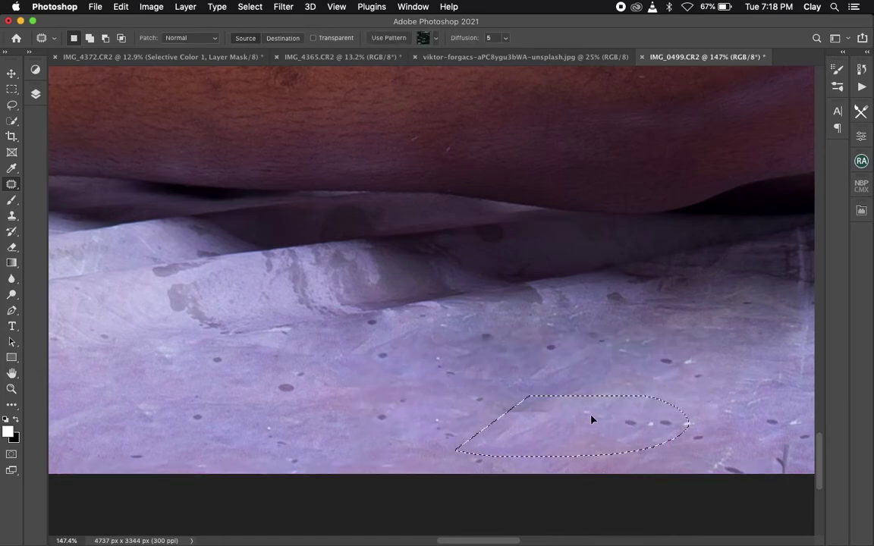
pyautogui.scroll(2, 607, 406)
pyautogui.scroll(-3, 616, 407)
pyautogui.hotkey('ctrl', 'd')
# Step: Patch the stains at the lower right and clear the leftover outline
pyautogui.moveTo(590, 321)
pyautogui.mouseDown()
pyautogui.moveTo(669, 311)
pyautogui.moveTo(707, 339)
pyautogui.mouseUp()
pyautogui.moveTo(766, 455); pyautogui.dragTo(705, 334)
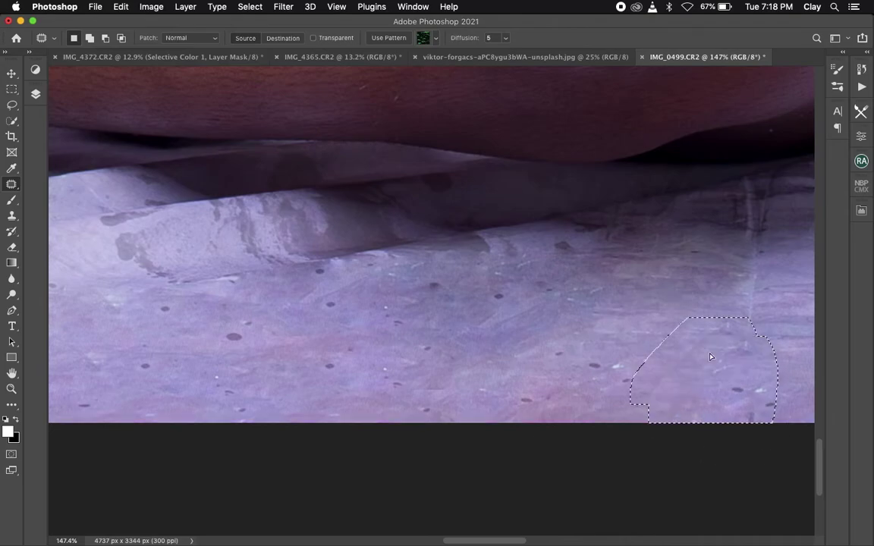
pyautogui.moveTo(738, 230); pyautogui.dragTo(781, 291)
pyautogui.moveTo(738, 196)
pyautogui.mouseDown()
pyautogui.moveTo(738, 228)
pyautogui.moveTo(696, 253)
pyautogui.mouseUp()
pyautogui.hscroll(-5, 702, 257)
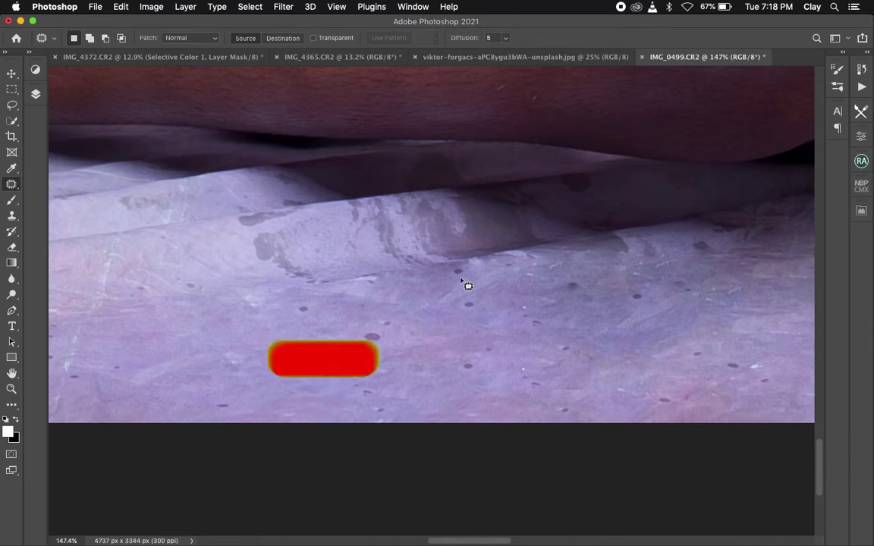
pyautogui.moveTo(234, 244)
pyautogui.mouseDown()
pyautogui.moveTo(396, 289)
pyautogui.moveTo(277, 273)
pyautogui.moveTo(242, 246)
pyautogui.mouseUp()
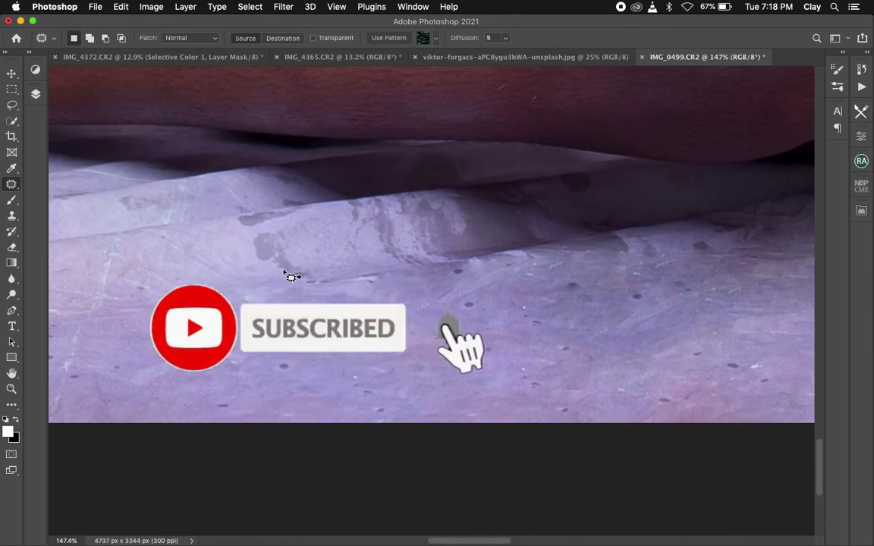
pyautogui.press('Return')
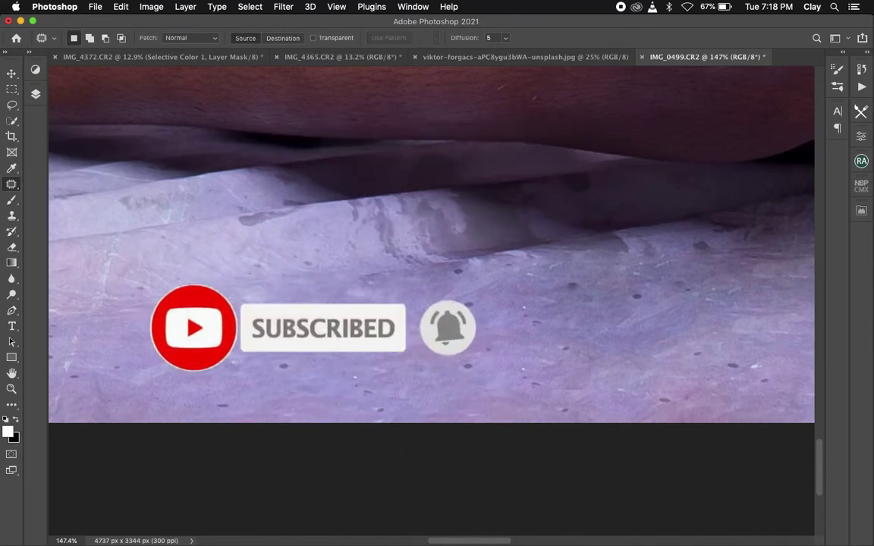
# Step: Patch another floor stain and a small nearby floor spot
pyautogui.moveTo(300, 296)
pyautogui.mouseDown()
pyautogui.moveTo(273, 371)
pyautogui.moveTo(317, 298)
pyautogui.moveTo(339, 347)
pyautogui.moveTo(406, 364)
pyautogui.mouseUp()
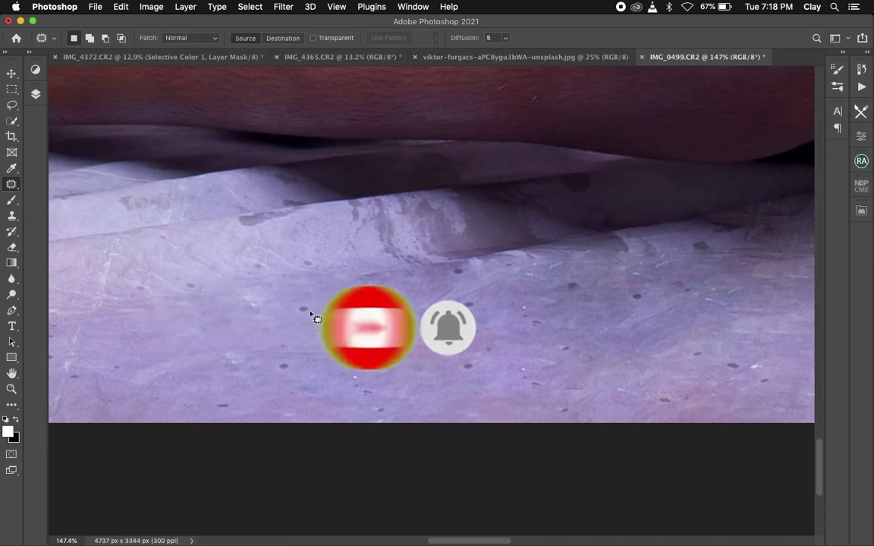
pyautogui.click(319, 349)
pyautogui.scroll(2, 457, 273)
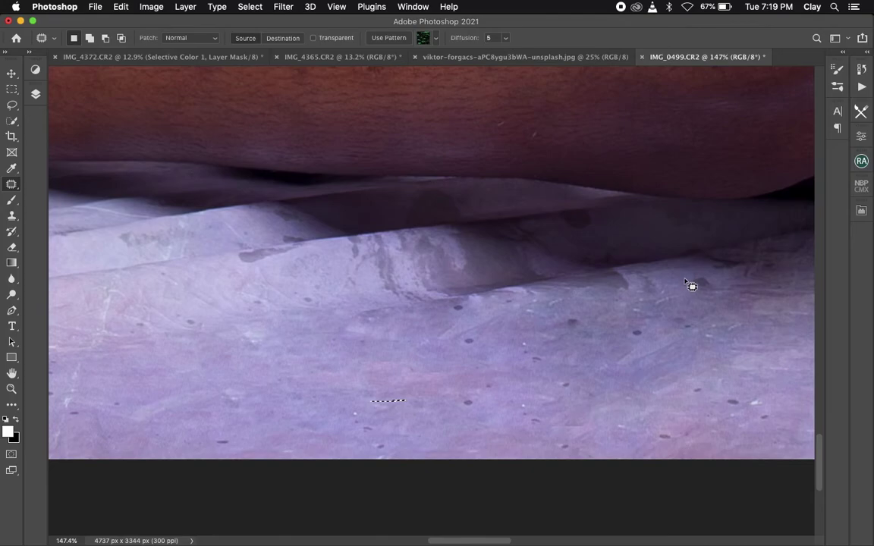
pyautogui.moveTo(584, 339); pyautogui.dragTo(673, 319)
pyautogui.hotkey('ctrl', 'd')
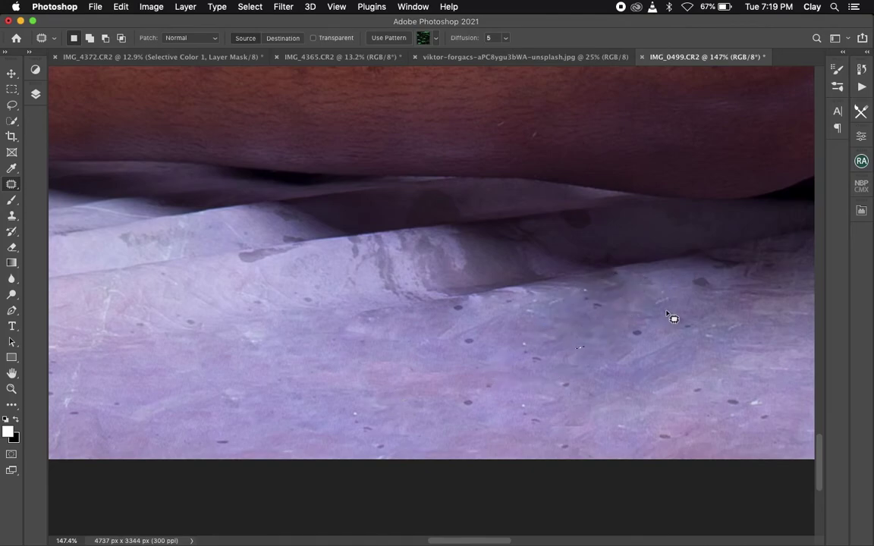
pyautogui.moveTo(634, 363)
pyautogui.mouseDown()
pyautogui.moveTo(667, 335)
pyautogui.moveTo(686, 378)
pyautogui.mouseUp()
pyautogui.hotkey('ctrl', 'd')
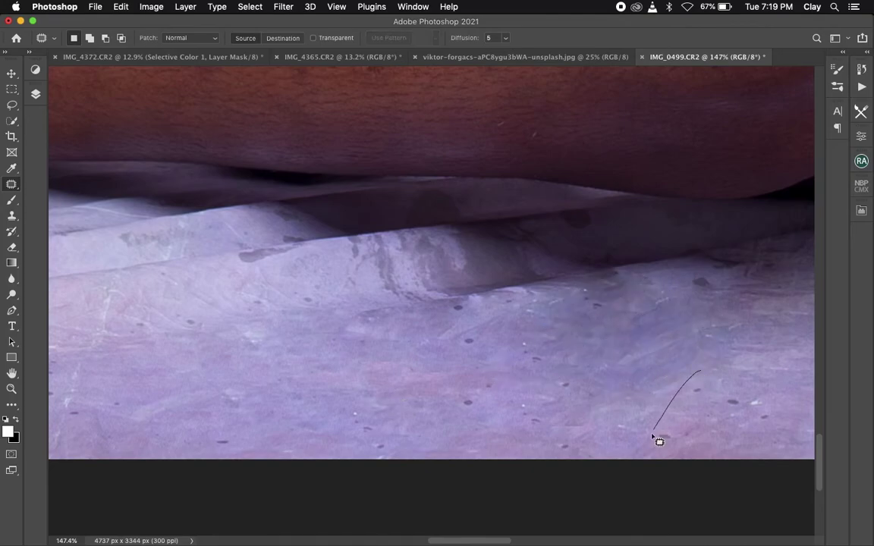
# Step: Patch a stain onto clean floor to the left, then dismiss the no-pixels-selected warning
pyautogui.moveTo(807, 417)
pyautogui.mouseDown()
pyautogui.moveTo(751, 366)
pyautogui.moveTo(597, 370)
pyautogui.mouseUp()
pyautogui.hotkey('ctrl', 'd')
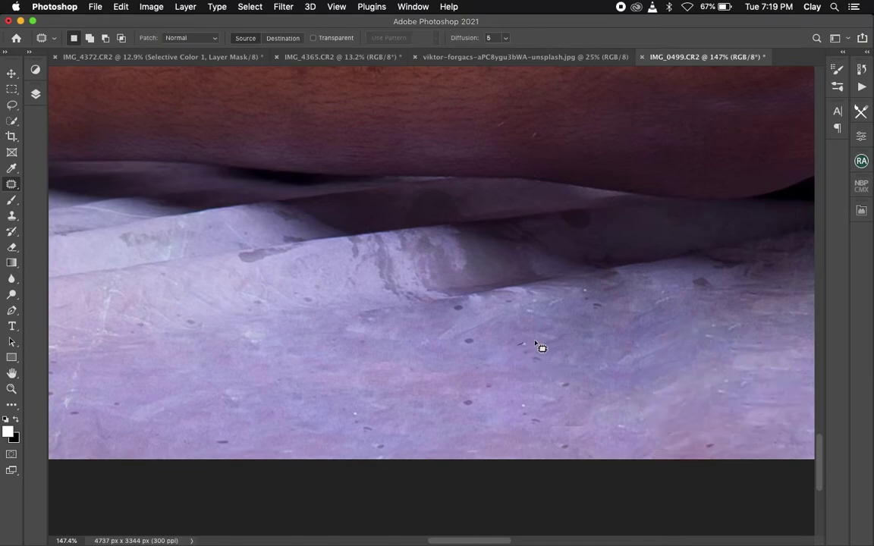
pyautogui.moveTo(534, 450); pyautogui.dragTo(562, 452)
pyautogui.moveTo(626, 422); pyautogui.dragTo(598, 422)
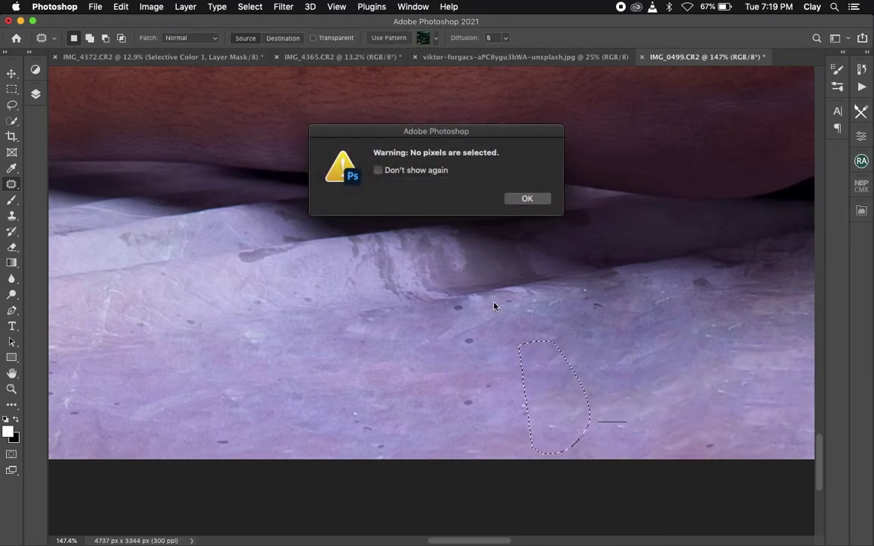
pyautogui.click(528, 200)
# Step: Patch the last dark floor marks and zoom out to the whole photo
pyautogui.moveTo(445, 306)
pyautogui.mouseDown()
pyautogui.moveTo(489, 332)
pyautogui.moveTo(471, 305)
pyautogui.mouseUp()
pyautogui.moveTo(468, 366); pyautogui.dragTo(531, 373)
pyautogui.hotkey('ctrl', 'd')
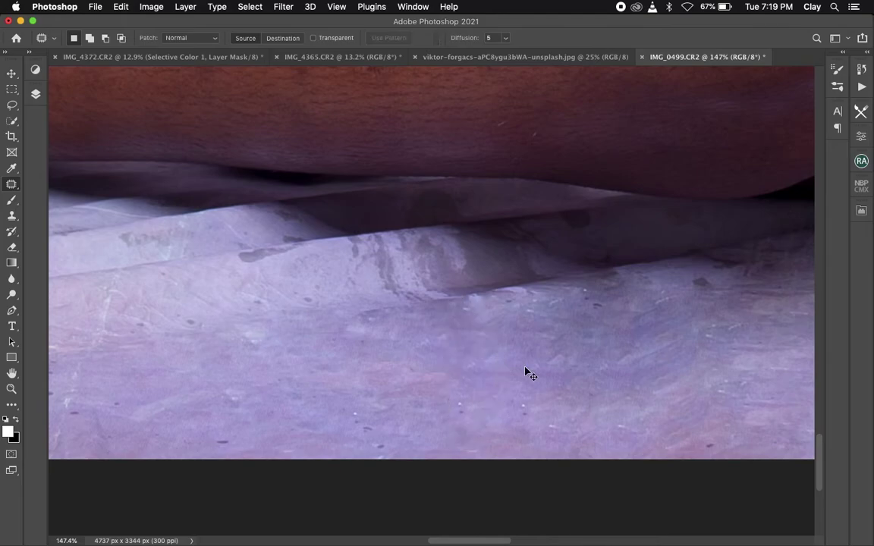
pyautogui.hotkey('ctrl', '-')
pyautogui.hotkey('ctrl', '-')
pyautogui.hotkey('ctrl', '-')
pyautogui.hotkey('ctrl', '-')
pyautogui.hotkey('ctrl', '-')
pyautogui.hotkey('ctrl', '-')
pyautogui.hotkey('ctrl', '-')
pyautogui.hotkey('ctrl', '-')
pyautogui.hotkey('ctrl', '-')
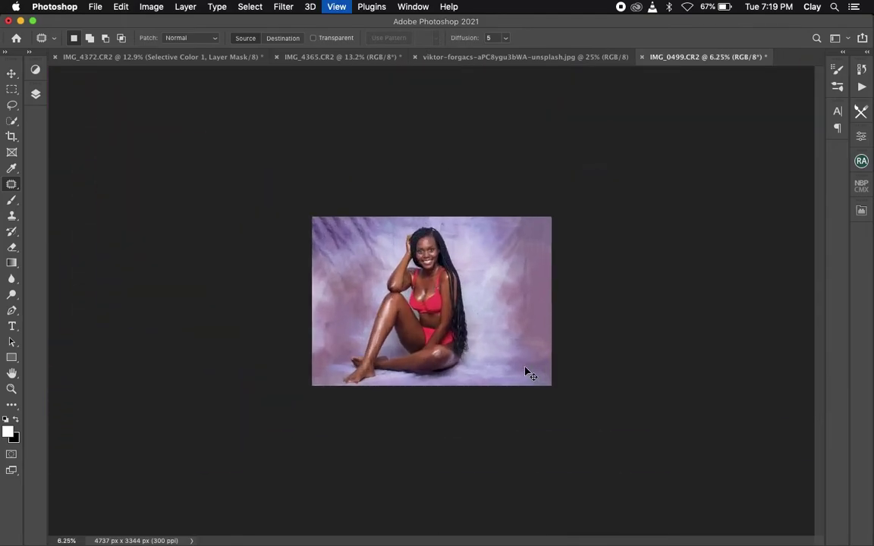
# Step: Crop the photo to 4430 × 3271 px, trimming slivers off the right and top
pyautogui.hotkey('ctrl', '+')
pyautogui.hotkey('ctrl', '+')
pyautogui.hotkey('ctrl', '+')
pyautogui.click(13, 136)
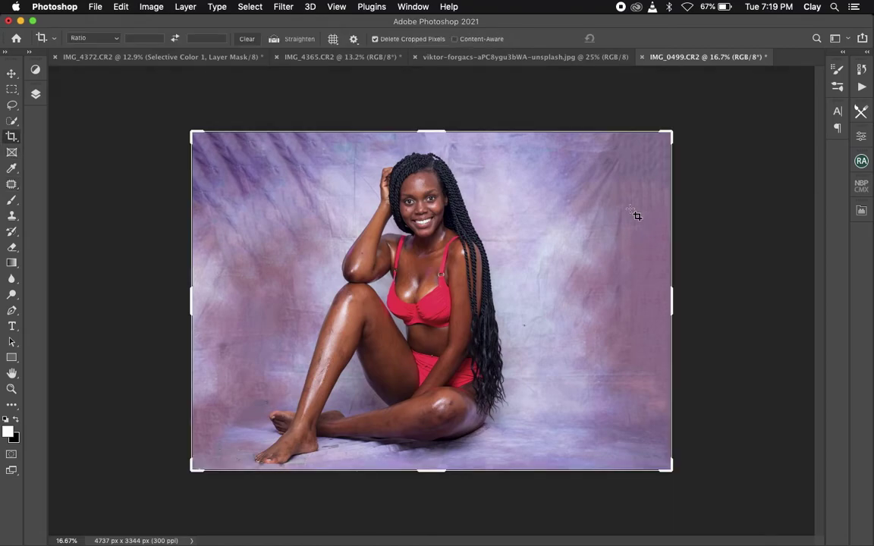
pyautogui.moveTo(679, 271); pyautogui.dragTo(656, 273)
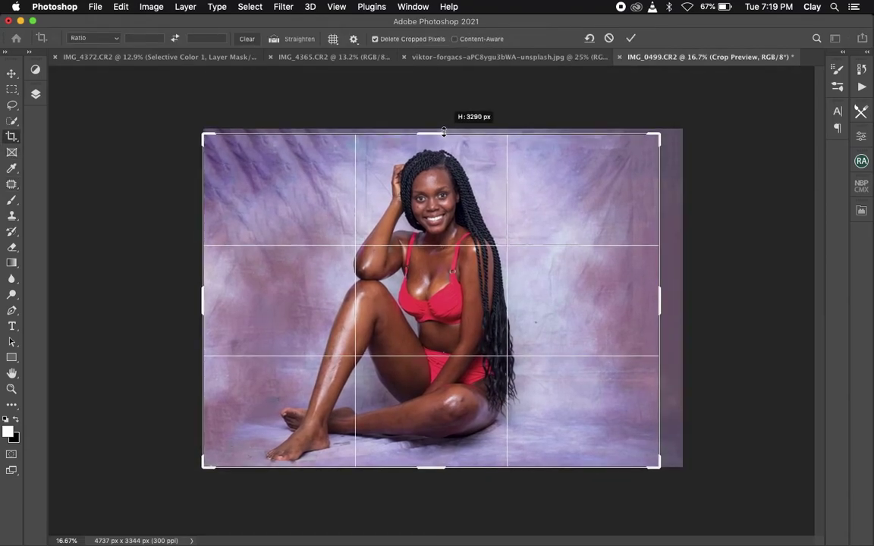
pyautogui.moveTo(444, 129); pyautogui.dragTo(443, 131)
pyautogui.moveTo(661, 289); pyautogui.dragTo(656, 289)
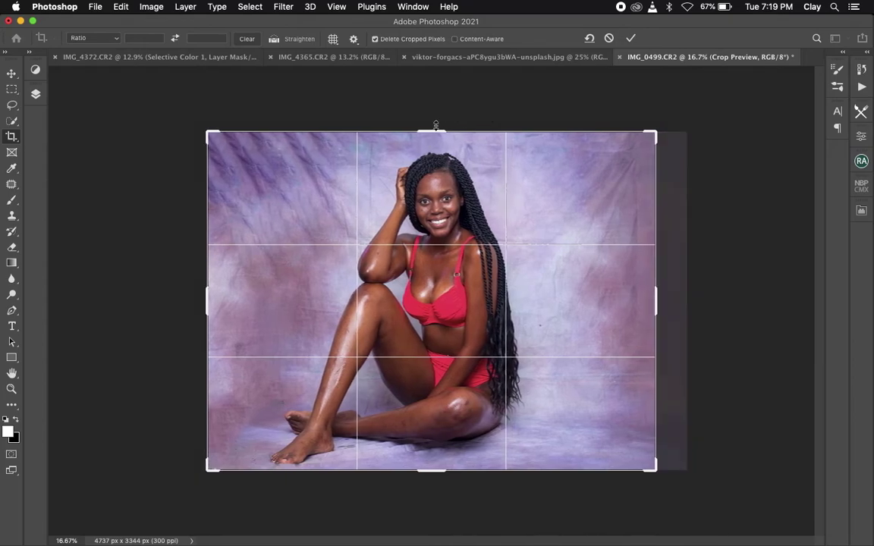
pyautogui.moveTo(439, 129); pyautogui.dragTo(440, 136)
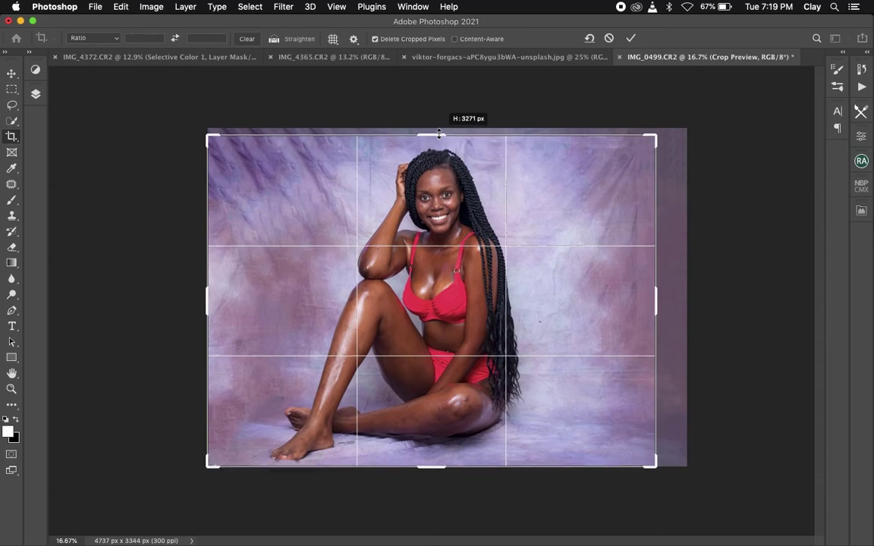
pyautogui.press('Return')
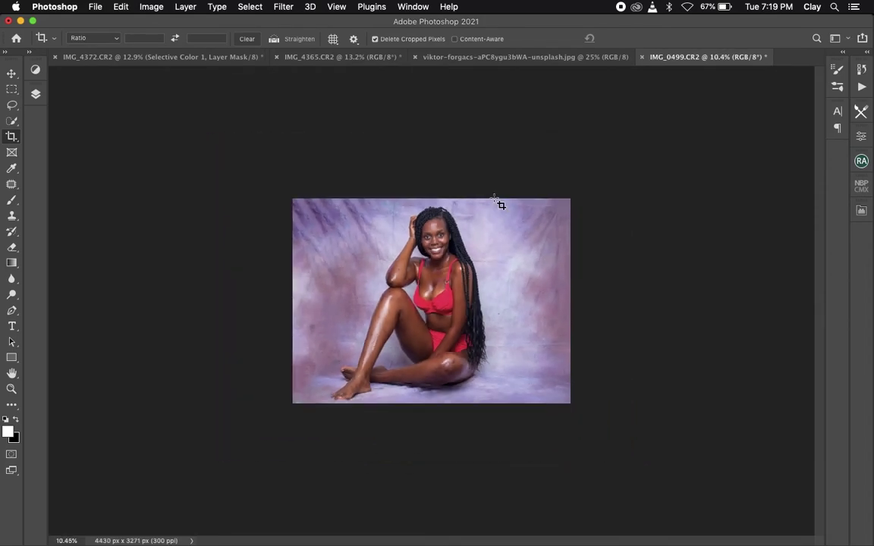
pyautogui.scroll(3, 497, 201)
pyautogui.scroll(-3, 498, 201)
# Step: Zoom into the floor by the ankle and patch away the small dark spot
pyautogui.scroll(-1, 498, 201)
pyautogui.scroll(2, 498, 201)
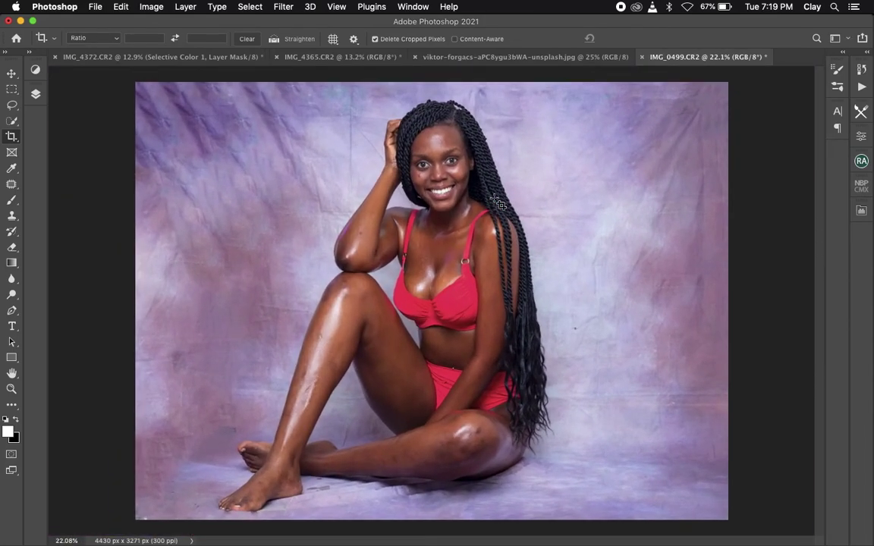
pyautogui.scroll(-1, 498, 201)
pyautogui.scroll(3, 498, 201)
pyautogui.scroll(2, 497, 201)
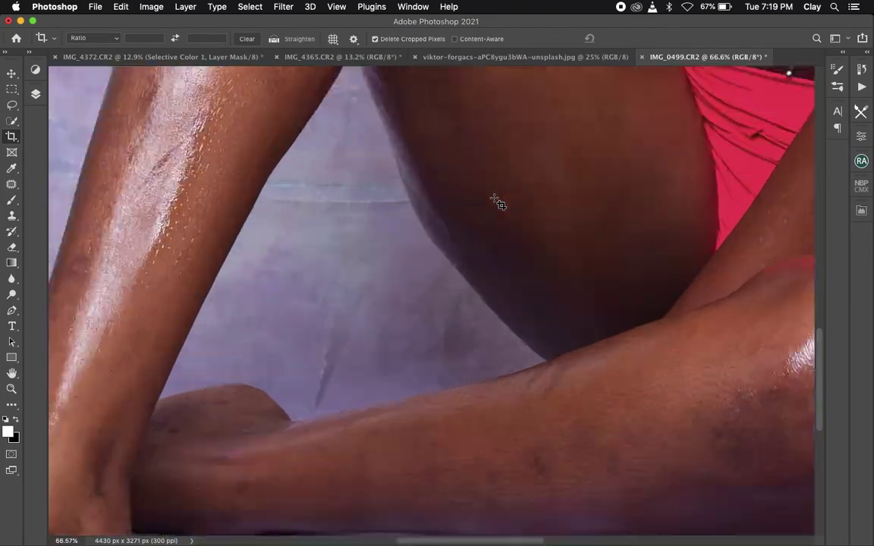
pyautogui.scroll(1, 498, 201)
pyautogui.scroll(2, 498, 201)
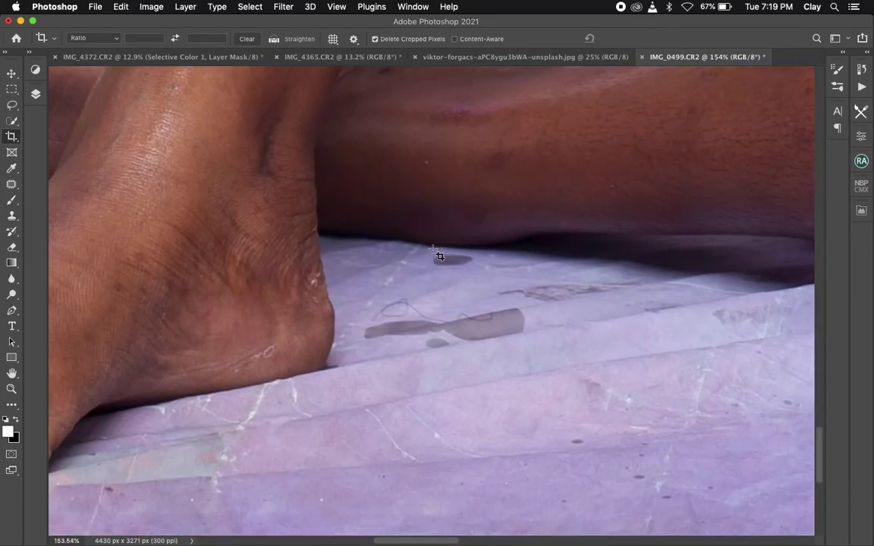
pyautogui.click(12, 186)
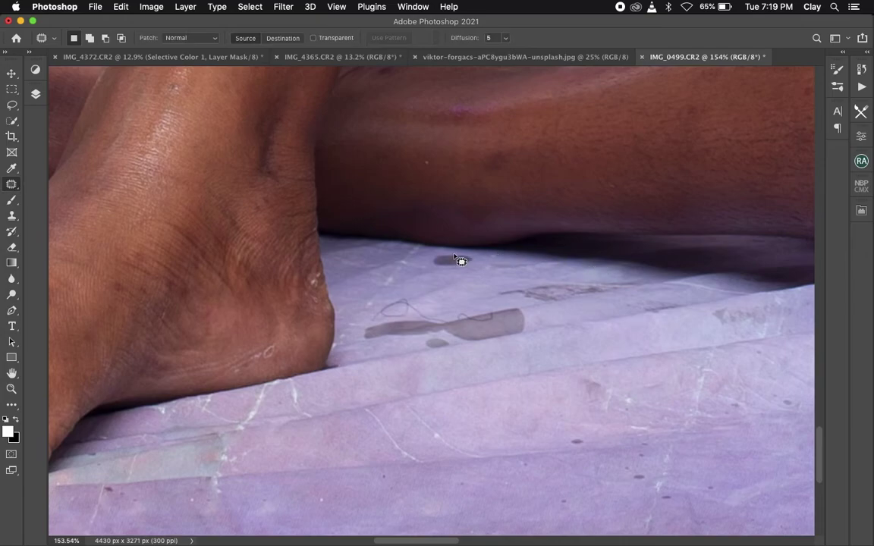
pyautogui.moveTo(478, 260)
pyautogui.mouseDown()
pyautogui.moveTo(423, 258)
pyautogui.moveTo(414, 245)
pyautogui.mouseUp()
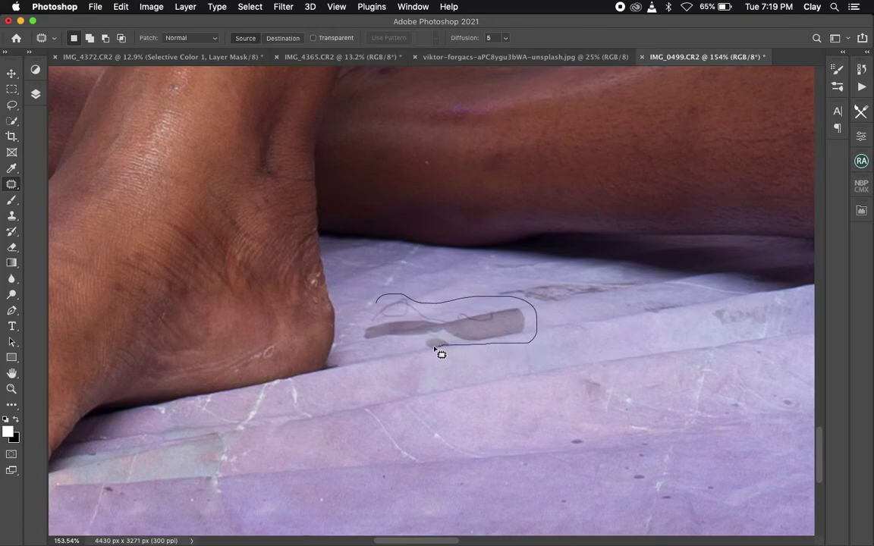
# Step: Patch the grey stain and faint stain on the floor sheet, dismissing the warning
pyautogui.moveTo(365, 352); pyautogui.dragTo(353, 345)
pyautogui.moveTo(480, 318); pyautogui.dragTo(609, 313)
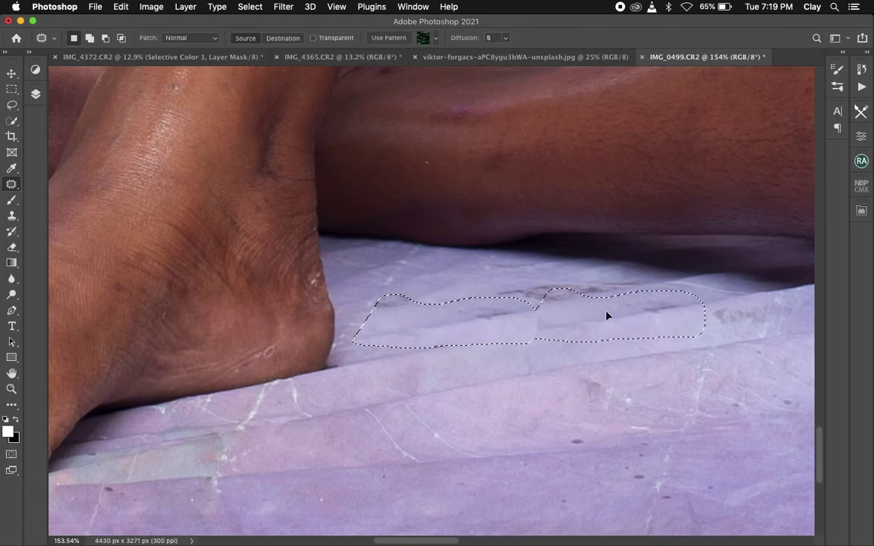
pyautogui.moveTo(522, 280); pyautogui.dragTo(596, 281)
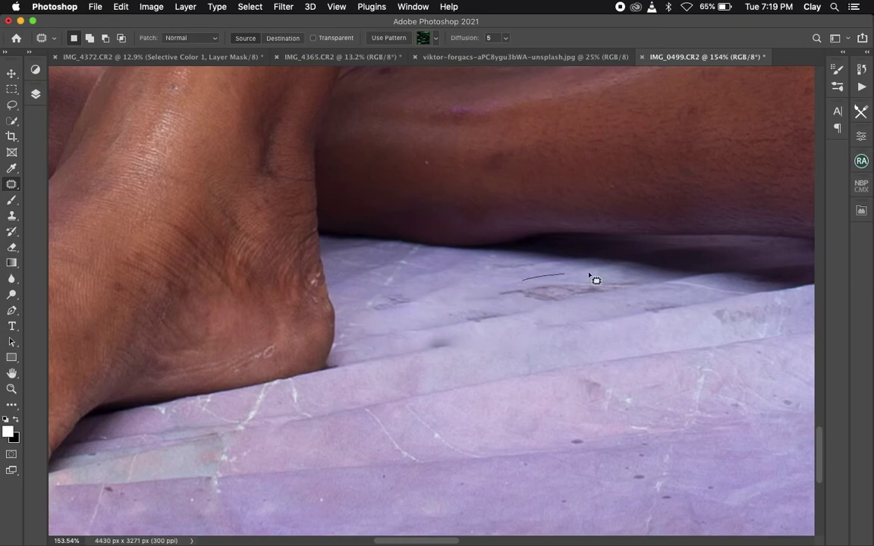
pyautogui.moveTo(493, 316); pyautogui.dragTo(487, 311)
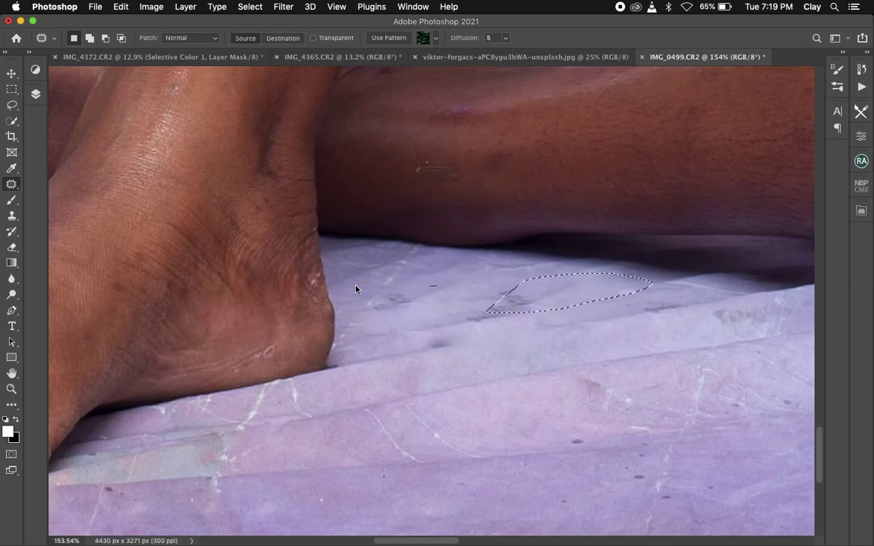
pyautogui.moveTo(430, 286); pyautogui.dragTo(437, 286)
pyautogui.click(523, 201)
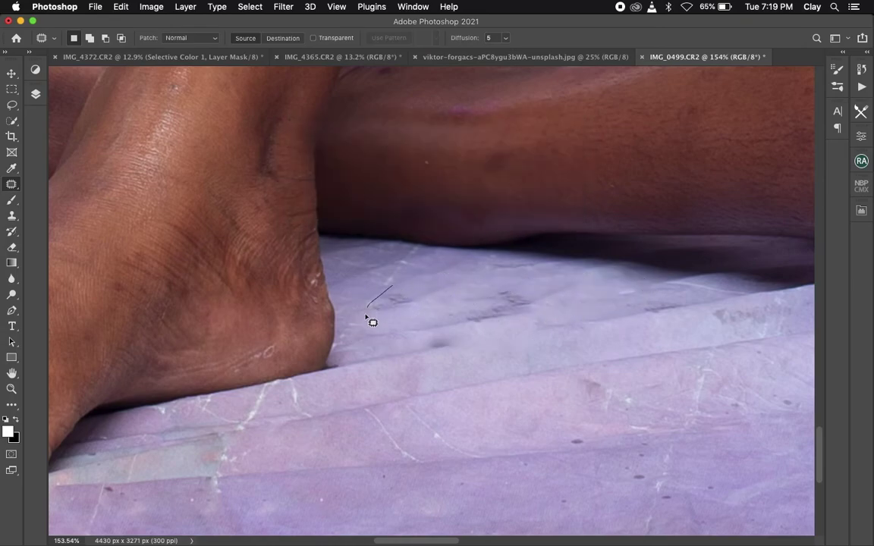
# Step: Patch one more faint floor mark with clean lilac texture and zoom out
pyautogui.moveTo(429, 298); pyautogui.dragTo(407, 271)
pyautogui.moveTo(515, 283); pyautogui.dragTo(487, 311)
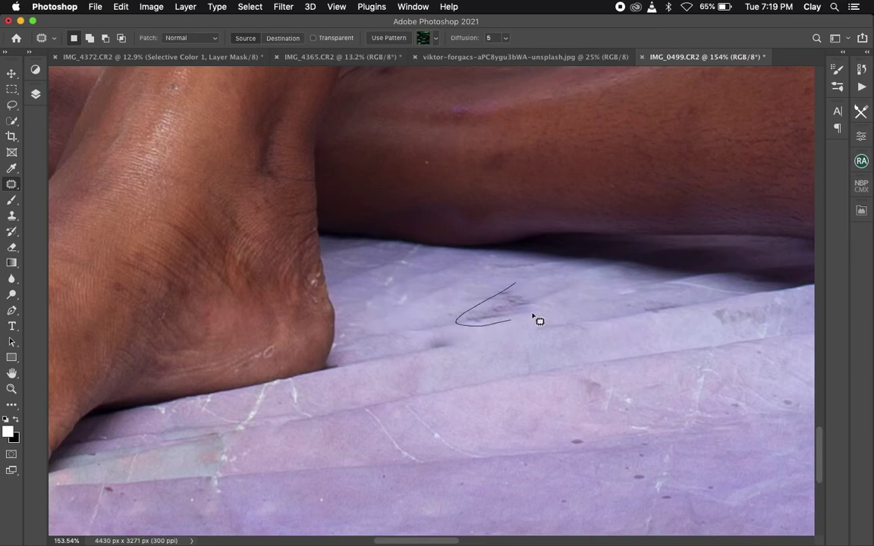
pyautogui.scroll(-2, 445, 306)
pyautogui.scroll(-2, 444, 307)
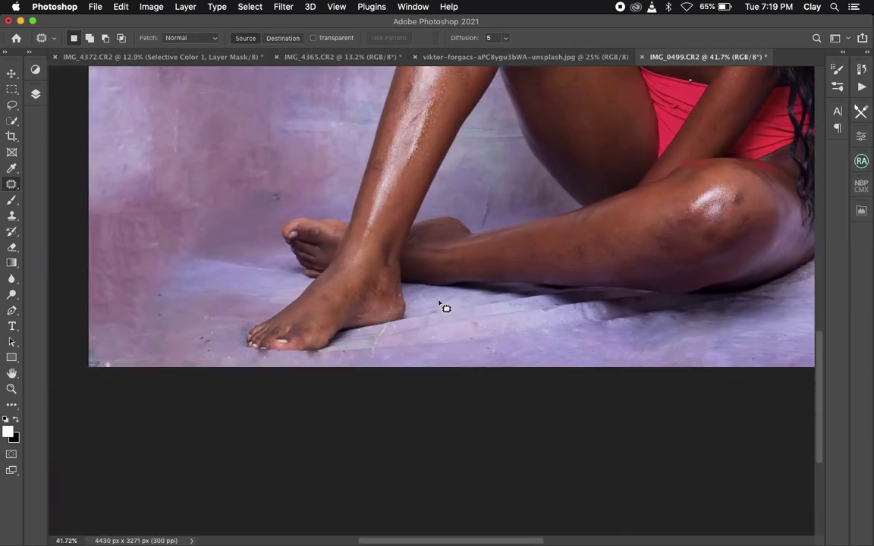
pyautogui.scroll(-2, 446, 308)
pyautogui.scroll(-1, 446, 308)
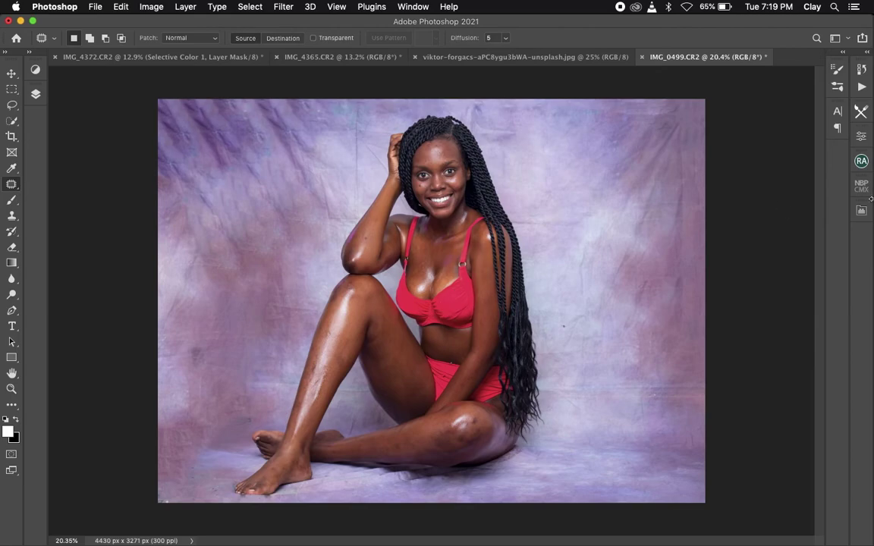
# Step: Show the History panel and compare the original snapshot with the final retouched state
pyautogui.click(862, 161)
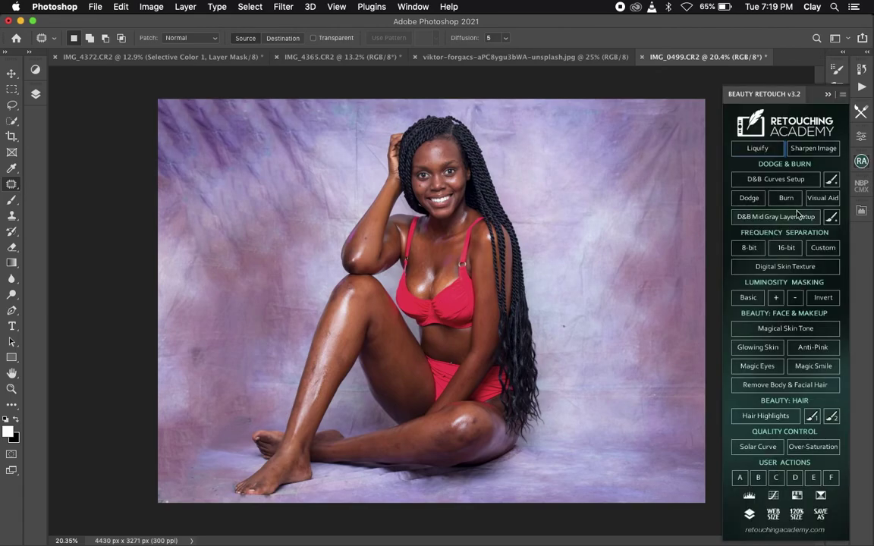
pyautogui.click(863, 89)
pyautogui.click(723, 64)
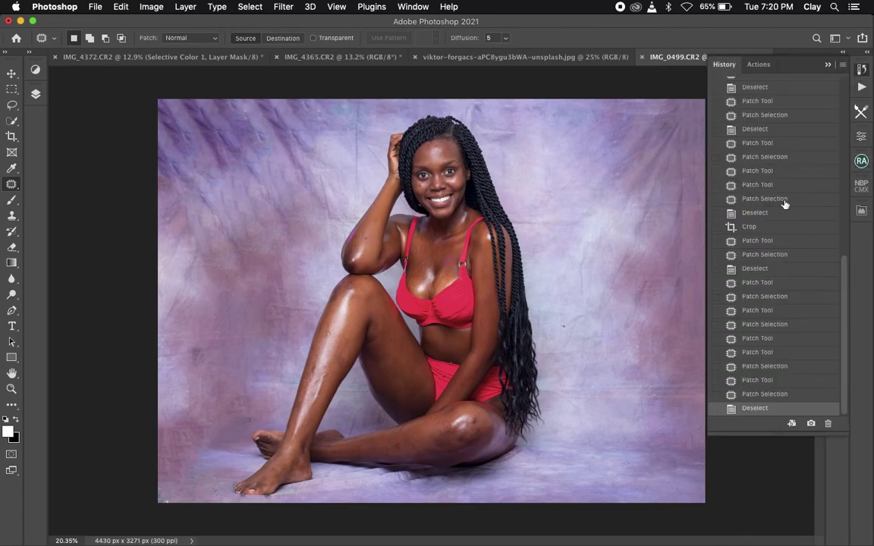
pyautogui.click(777, 84)
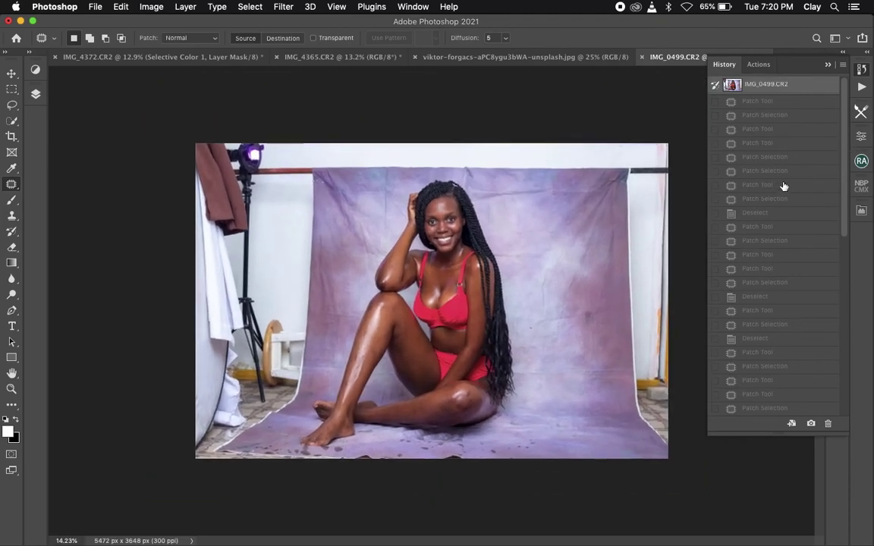
pyautogui.scroll(-5, 779, 188)
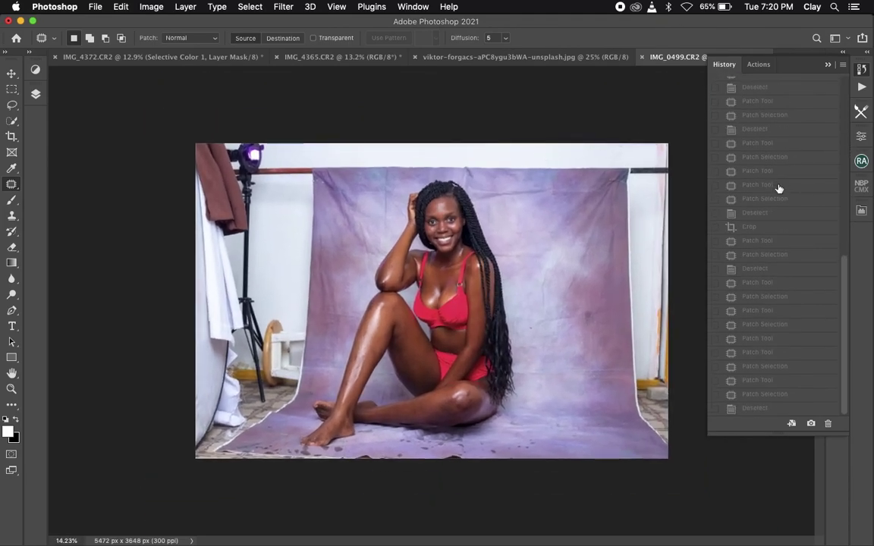
pyautogui.click(763, 410)
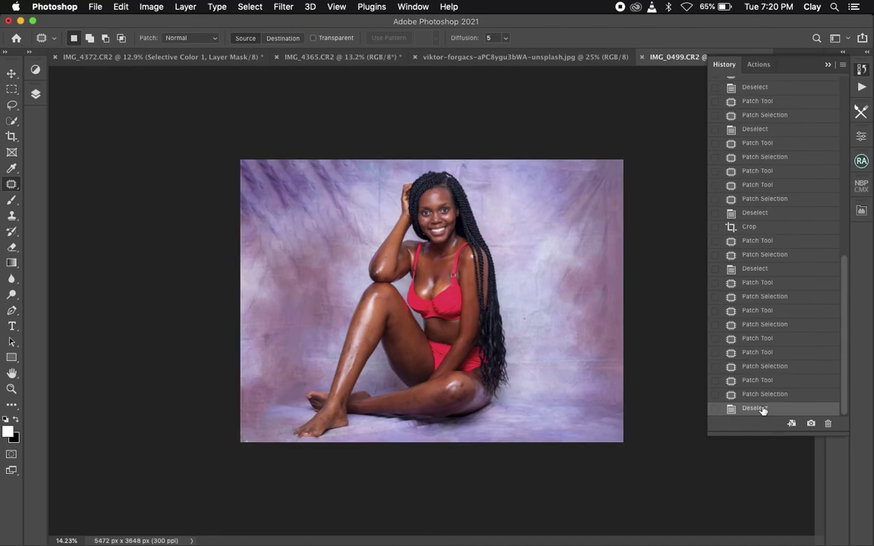
# Step: Compare against the original once more, then restore the finished cropped, retouched photo
pyautogui.scroll(10, 764, 364)
pyautogui.click(761, 101)
pyautogui.scroll(-10, 761, 101)
pyautogui.click(753, 409)
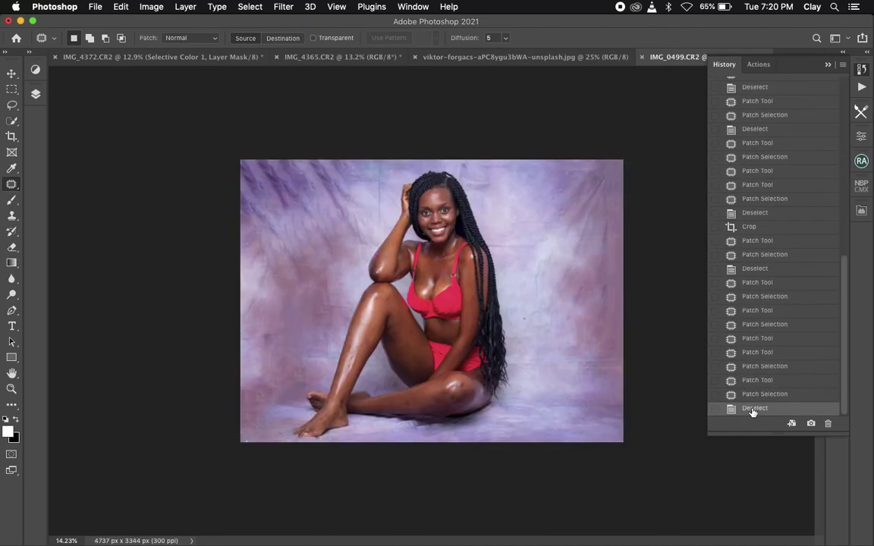